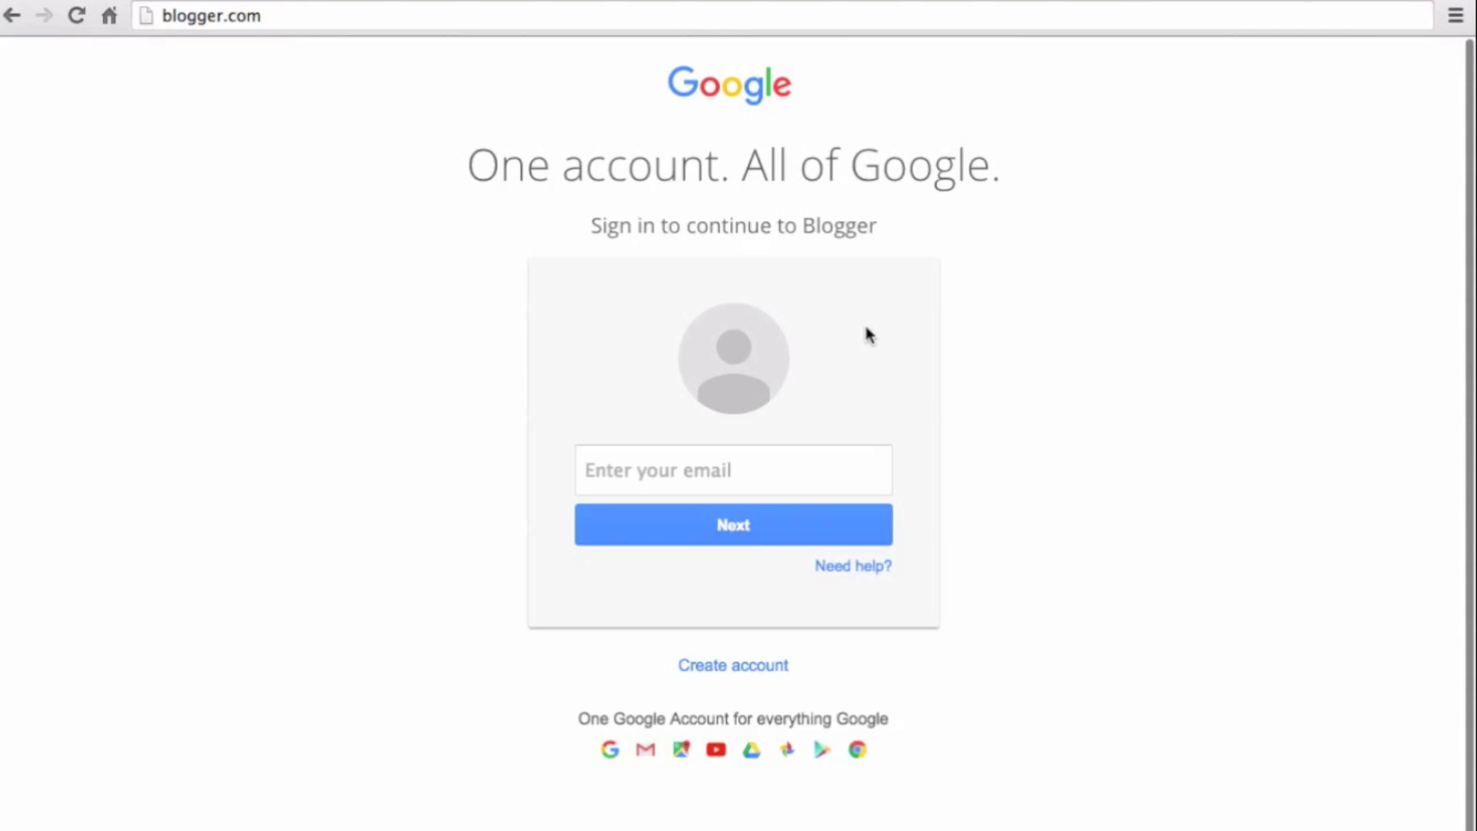
- Enter the Google account's e-mail address on the Blogger sign-in page and continue to the password
{"action": "left_click", "coordinate": [803, 468]}
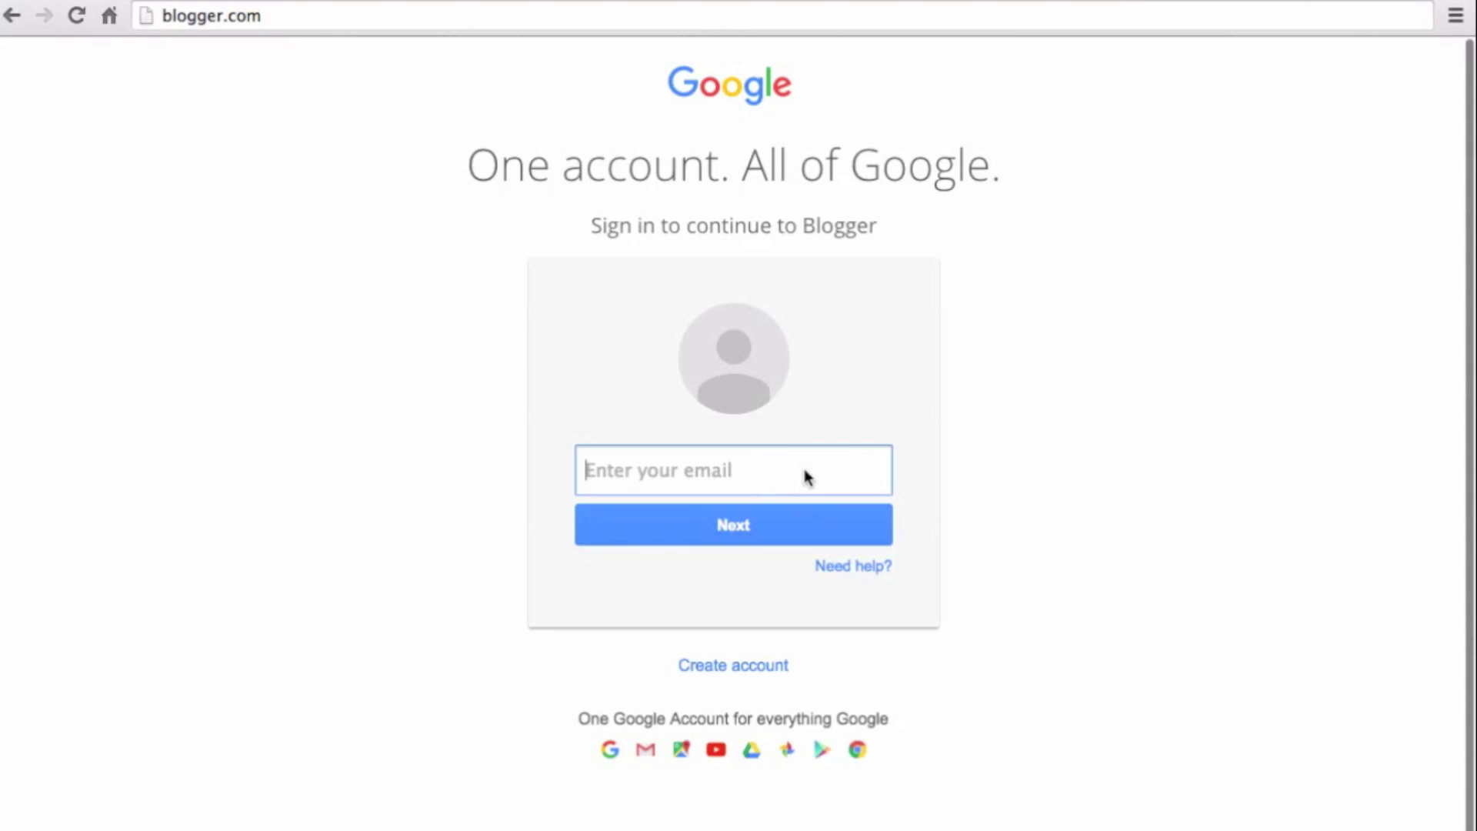
{"action": "type", "text": "pi"}
{"action": "key", "text": "Down"}
{"action": "key", "text": "Return"}
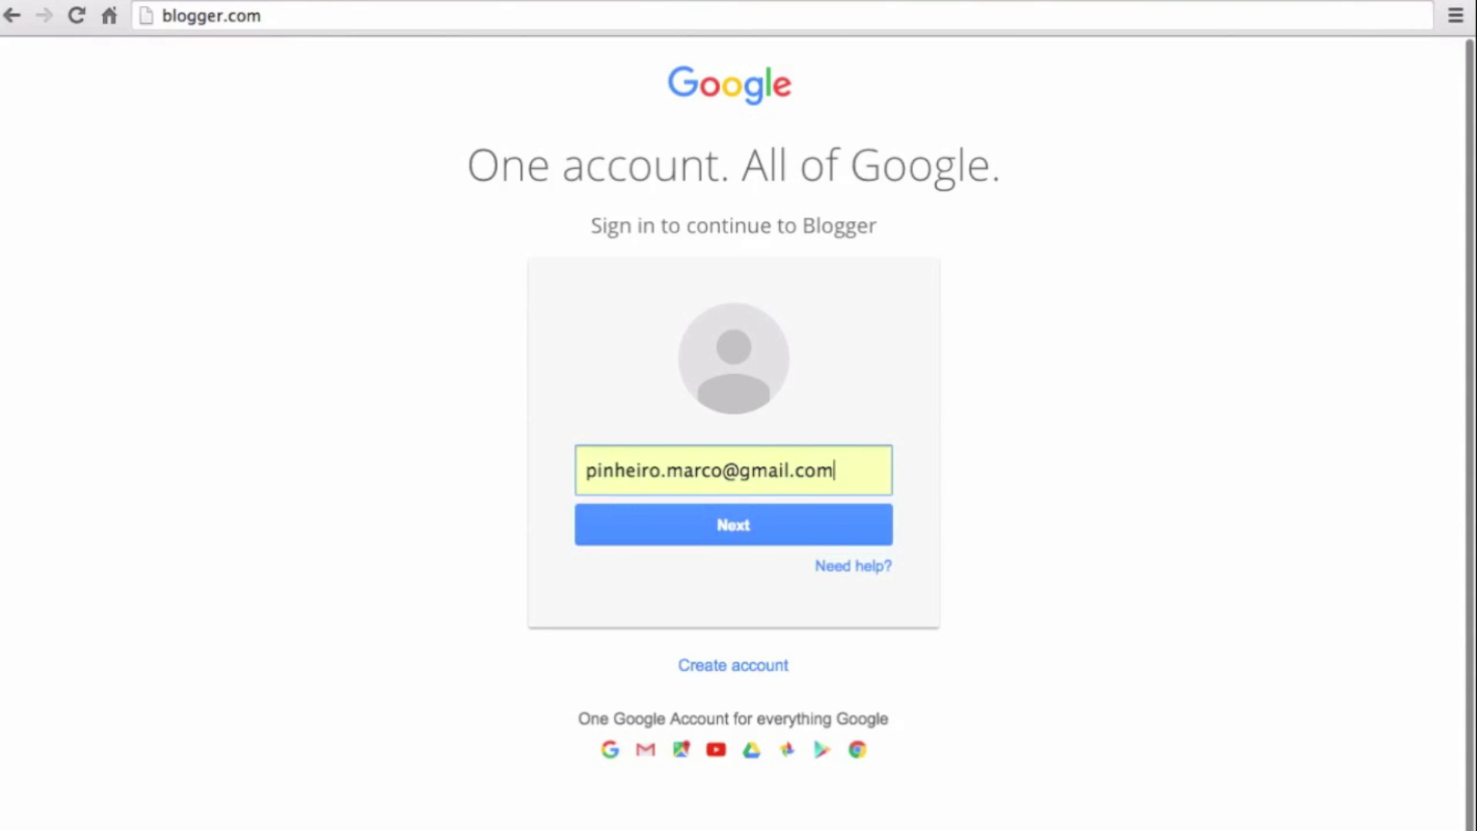
{"action": "left_click", "coordinate": [734, 531]}
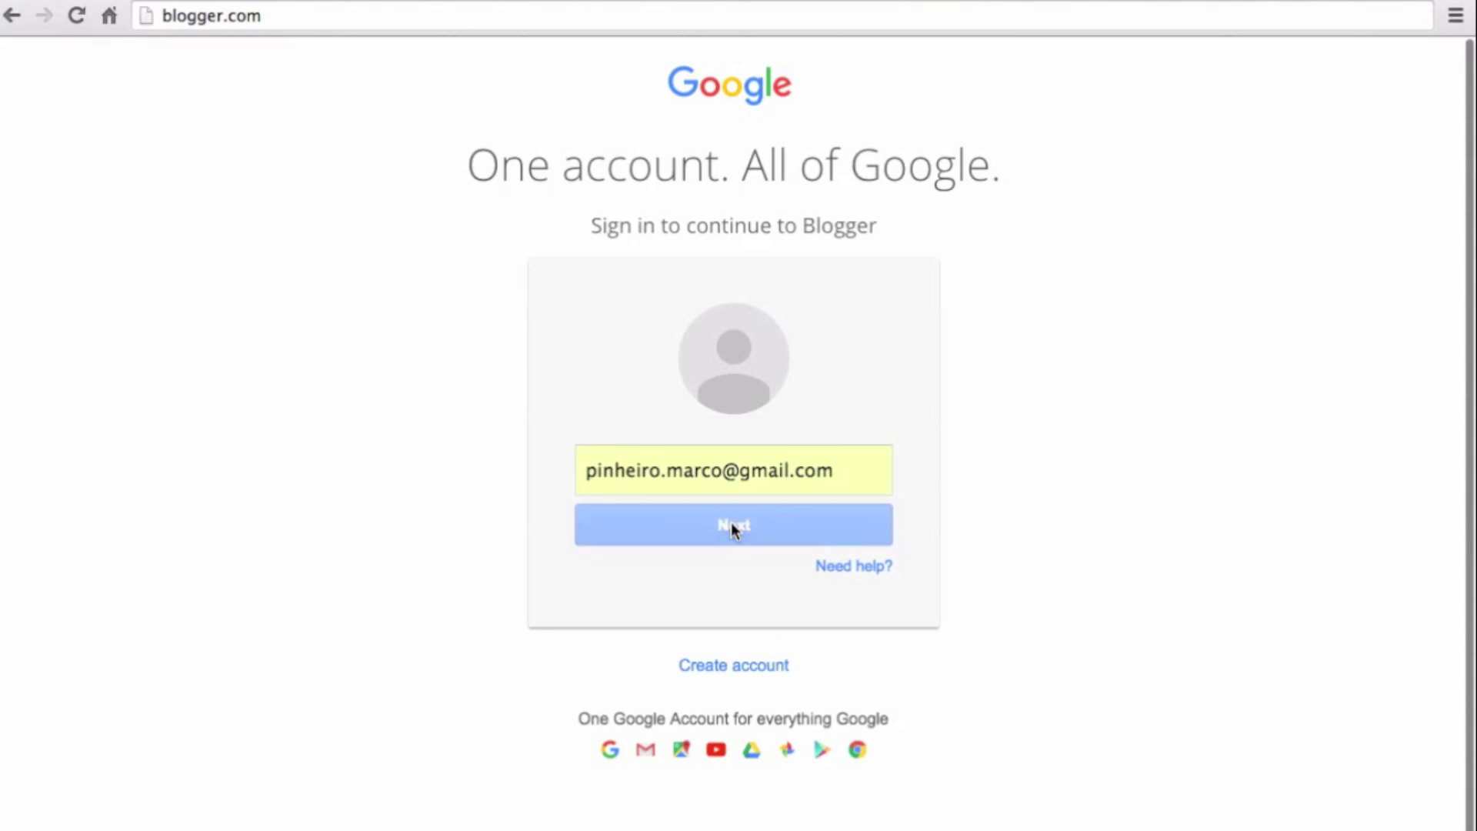
- Enter the account password and submit it to sign in to Blogger, re-entering it if the first attempt is rejected
{"action": "type", "text": "••••••••••"}
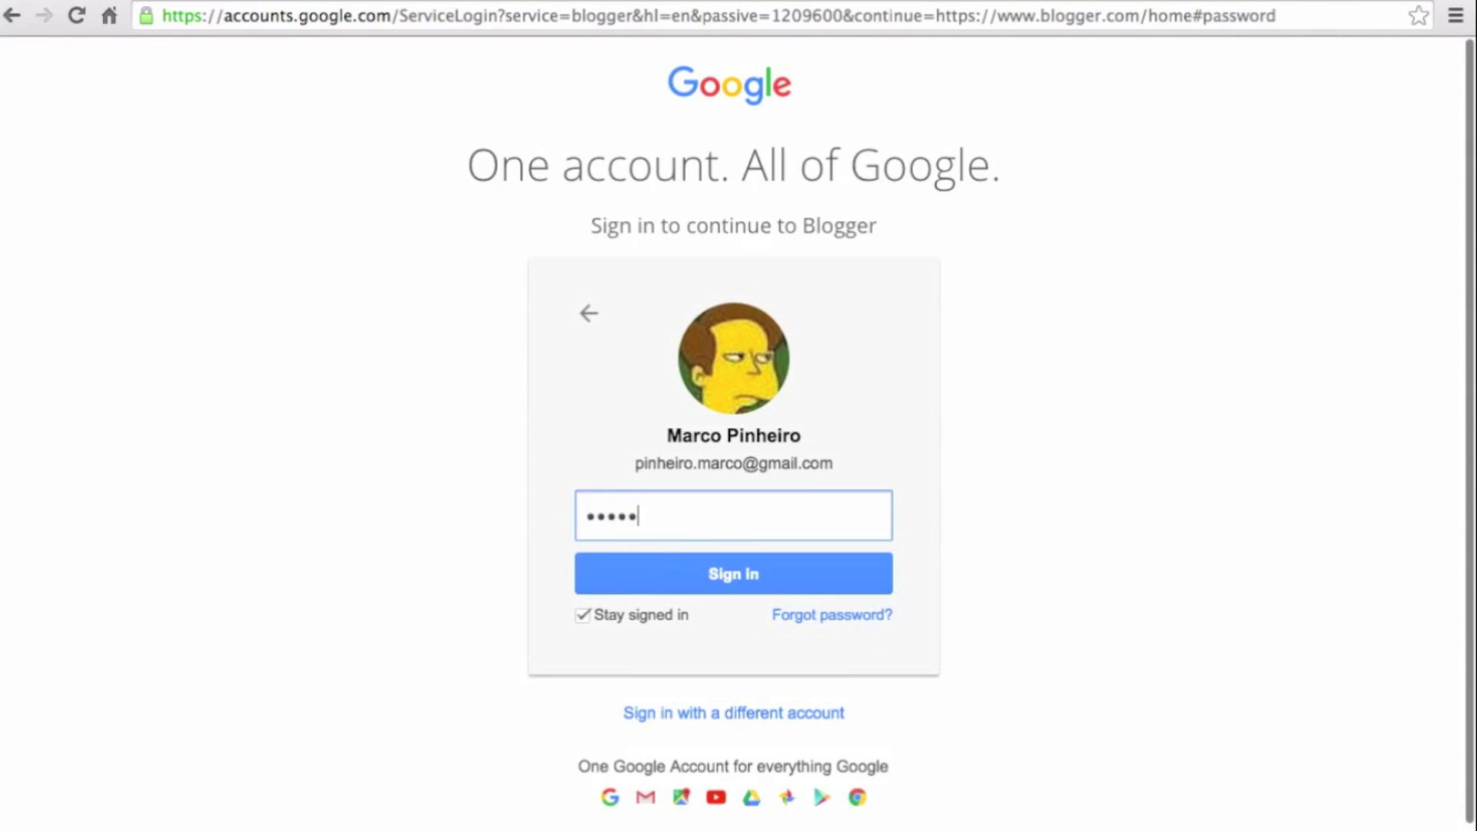
{"action": "key", "text": "Return"}
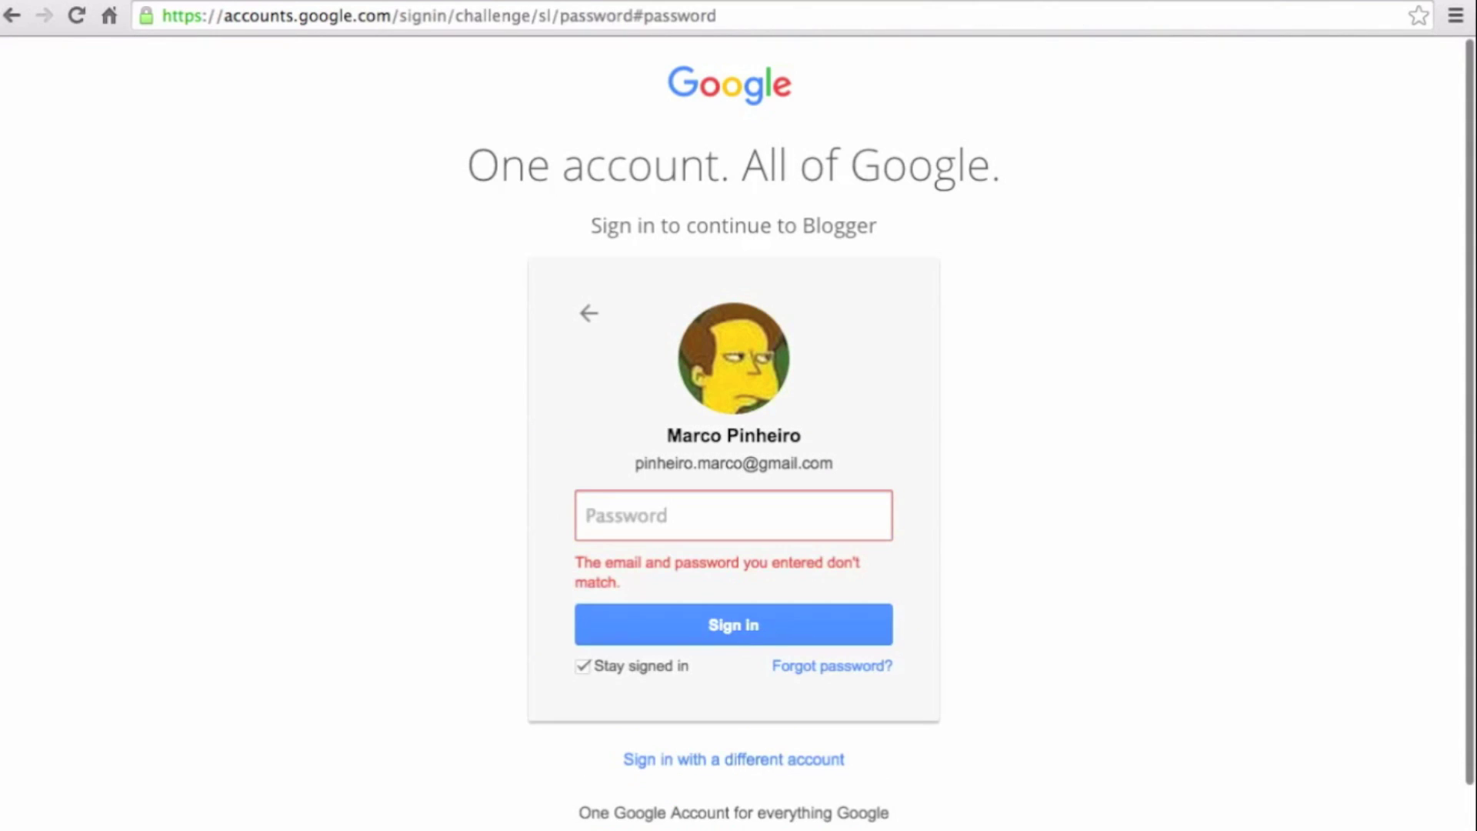
{"action": "type", "text": "••••••••••"}
{"action": "key", "text": "Return"}
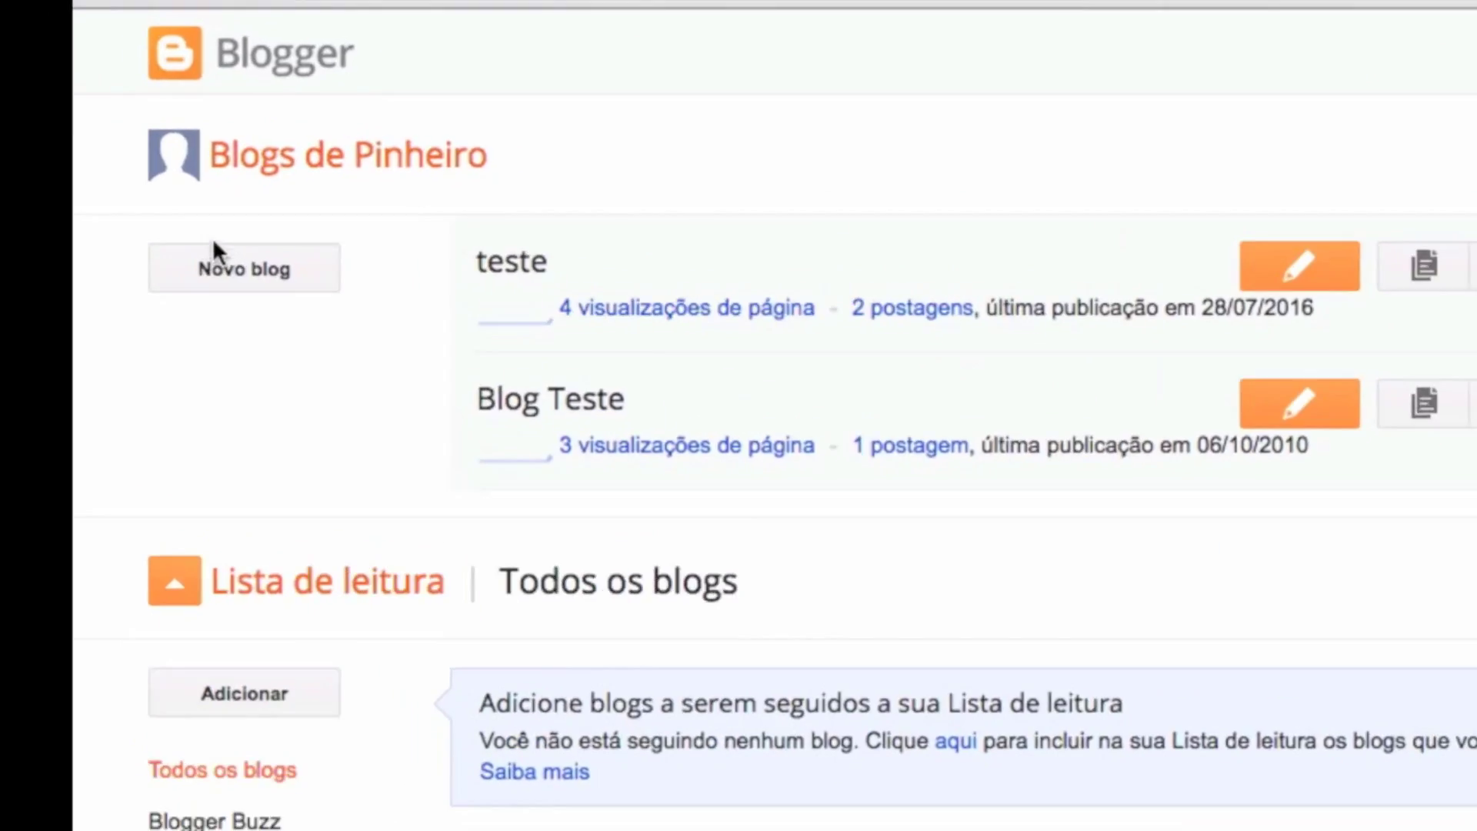
- Start creating a new blog and set its title to "Blog de teste 2"
{"action": "left_click", "coordinate": [107, 212]}
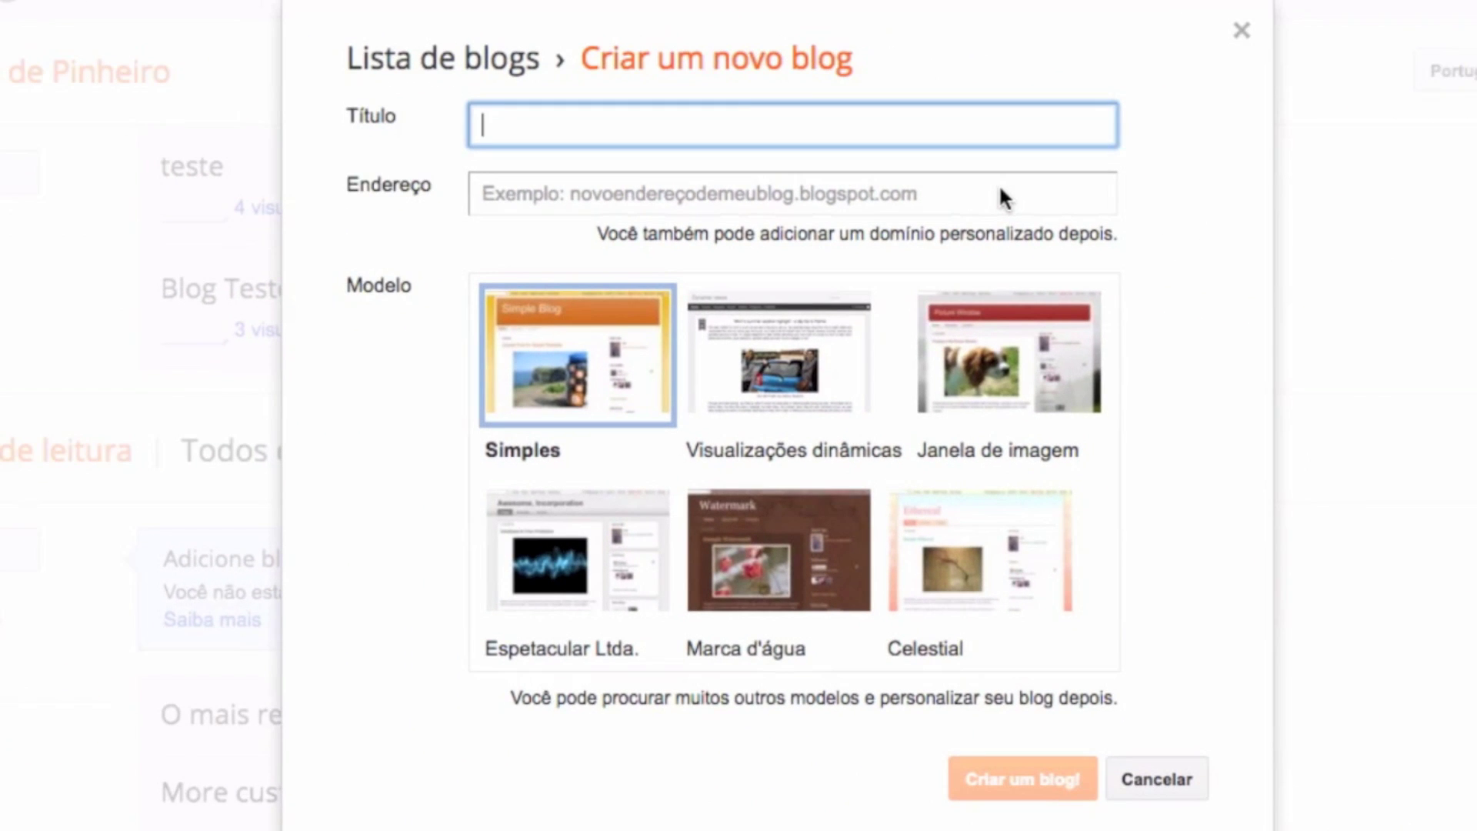
{"action": "type", "text": "Blogo"}
{"action": "key", "text": "BackSpace"}
{"action": "key", "text": "BackSpace"}
{"action": "type", "text": "g de ts"}
{"action": "key", "text": "BackSpace"}
{"action": "type", "text": "ste 2"}
{"action": "key", "text": "BackSpace"}
{"action": "key", "text": "BackSpace"}
{"action": "key", "text": "BackSpace"}
{"action": "key", "text": "BackSpace"}
{"action": "key", "text": "BackSpace"}
{"action": "type", "text": "este 2"}
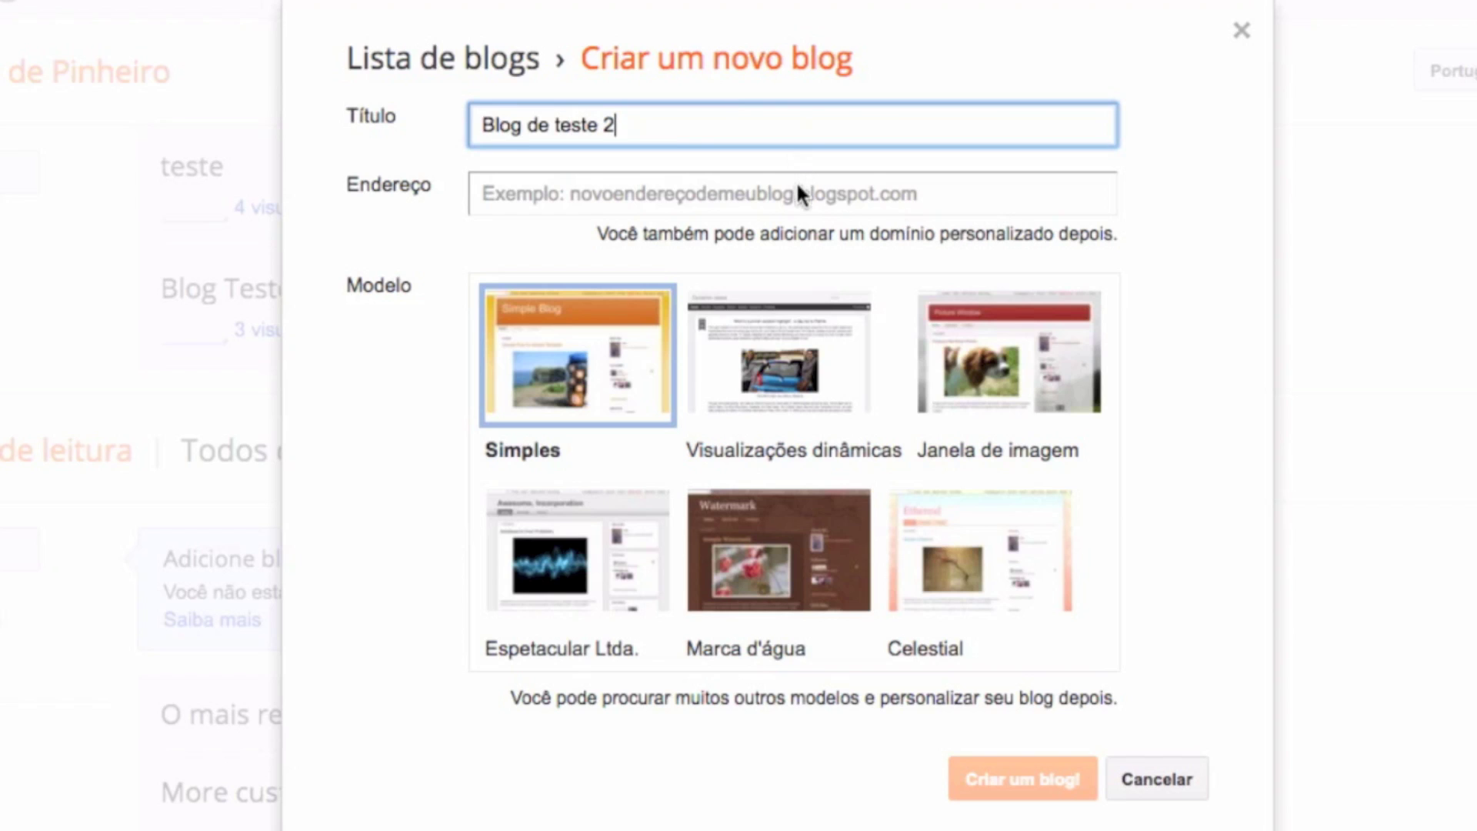
- Set the new blog's address to blog1234546566.blogspot.com
{"action": "left_click", "coordinate": [799, 188]}
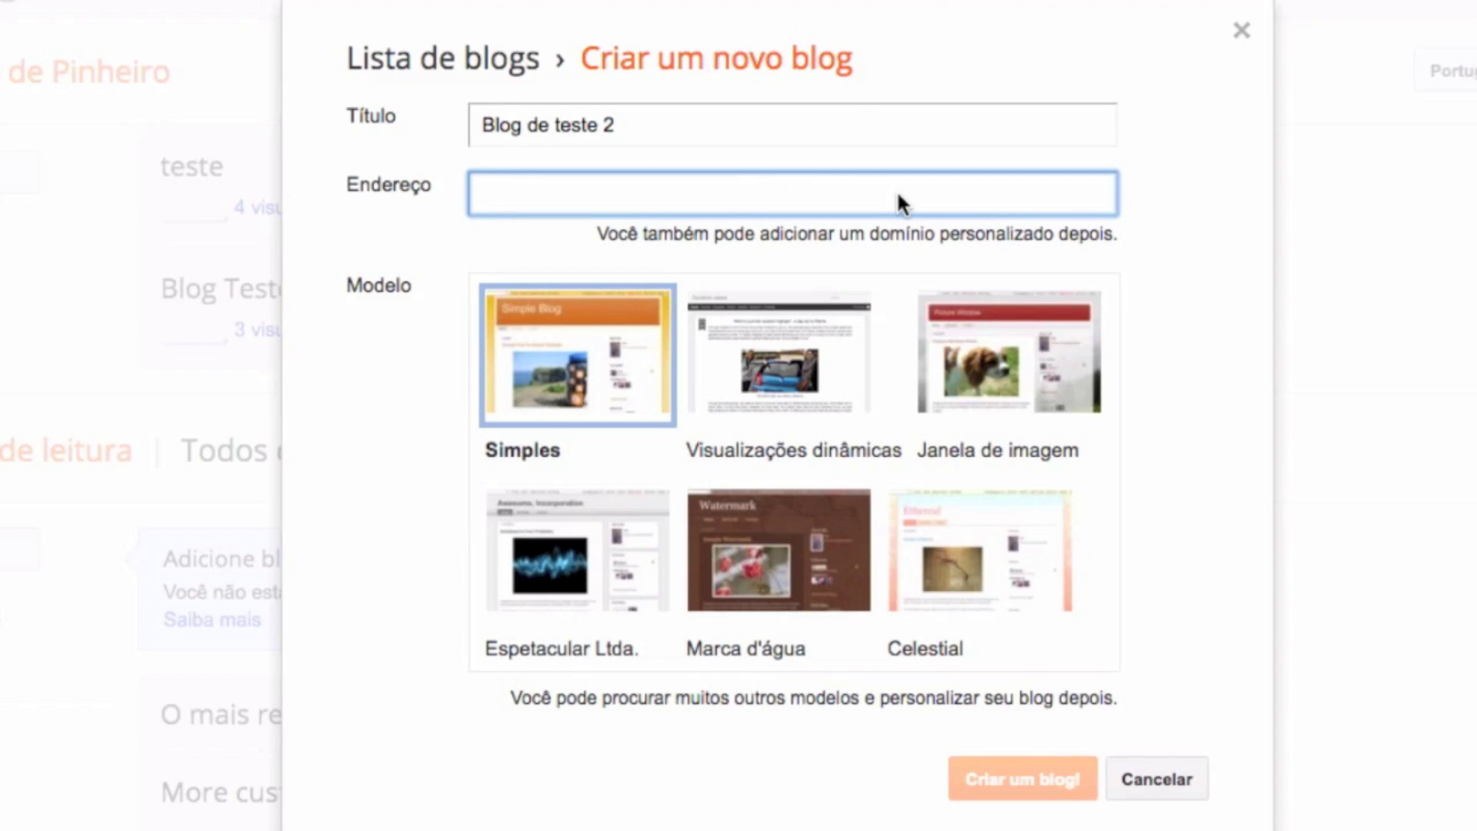
{"action": "type", "text": "blog1234546566"}
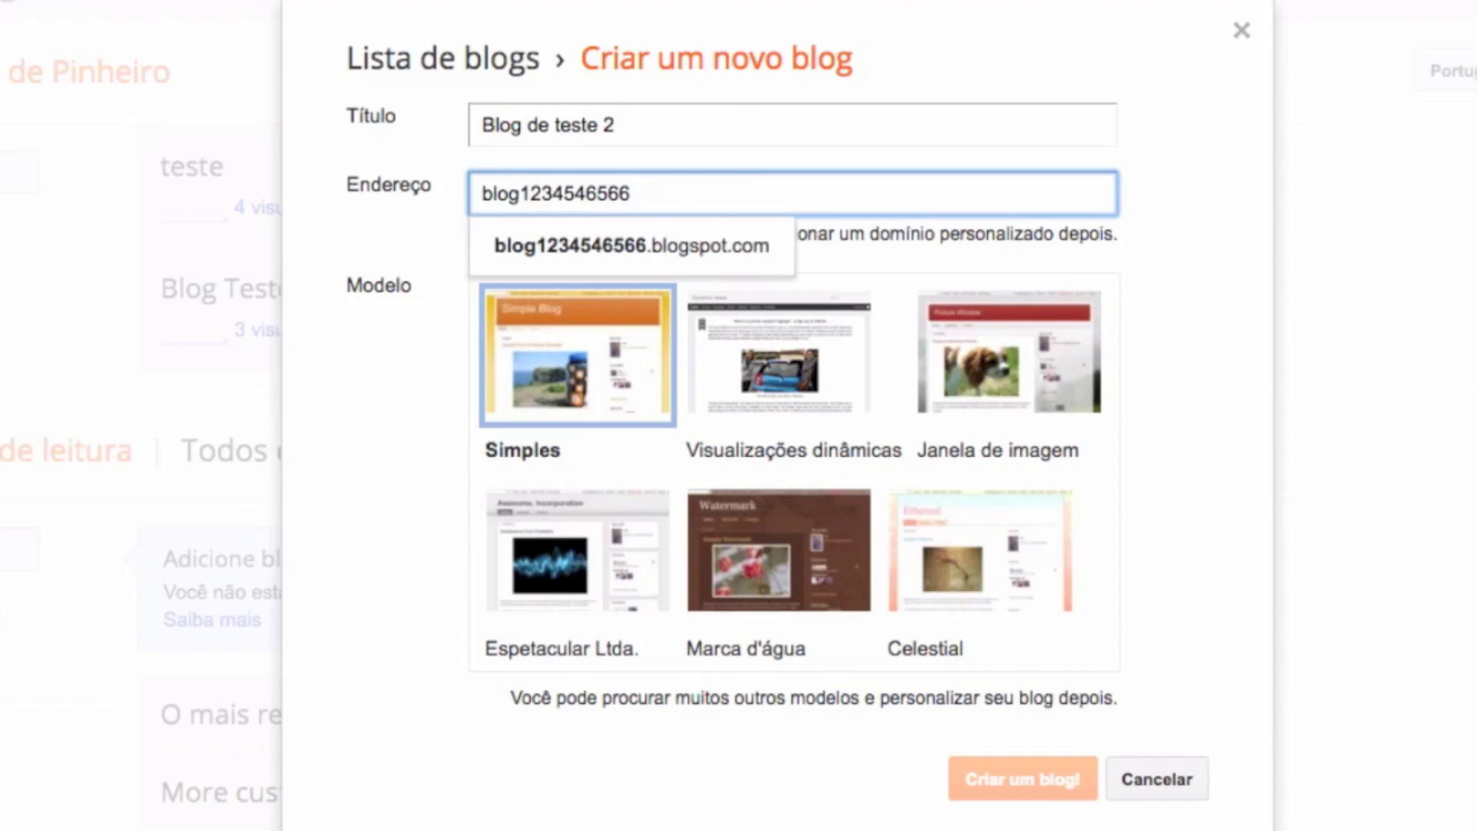
{"action": "left_click", "coordinate": [1171, 308]}
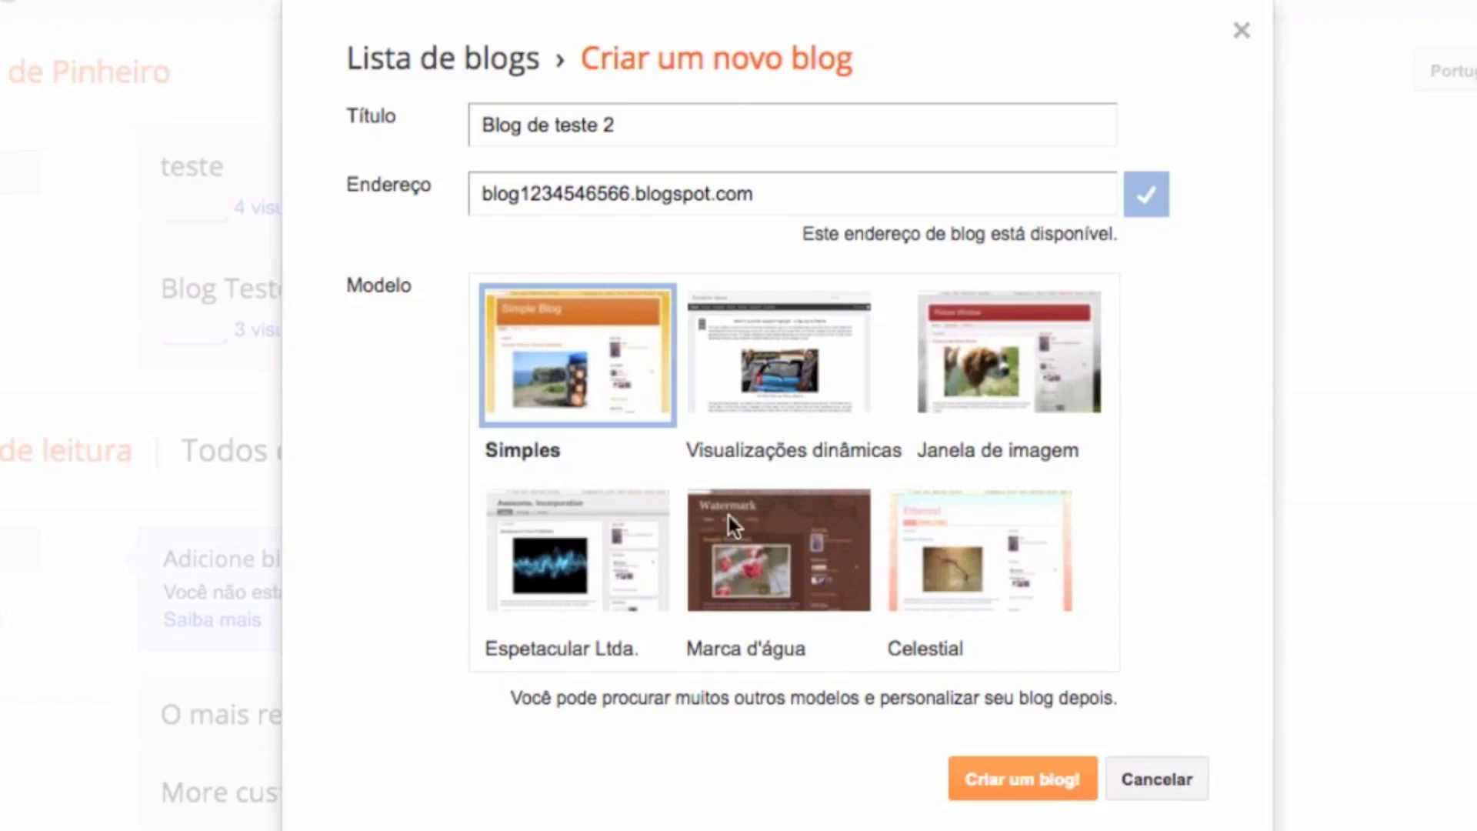
- Choose the "Visualizações dinâmicas" template for the new blog and create it
{"action": "scroll", "coordinate": [837, 496], "scroll_direction": "down", "scroll_amount": 3}
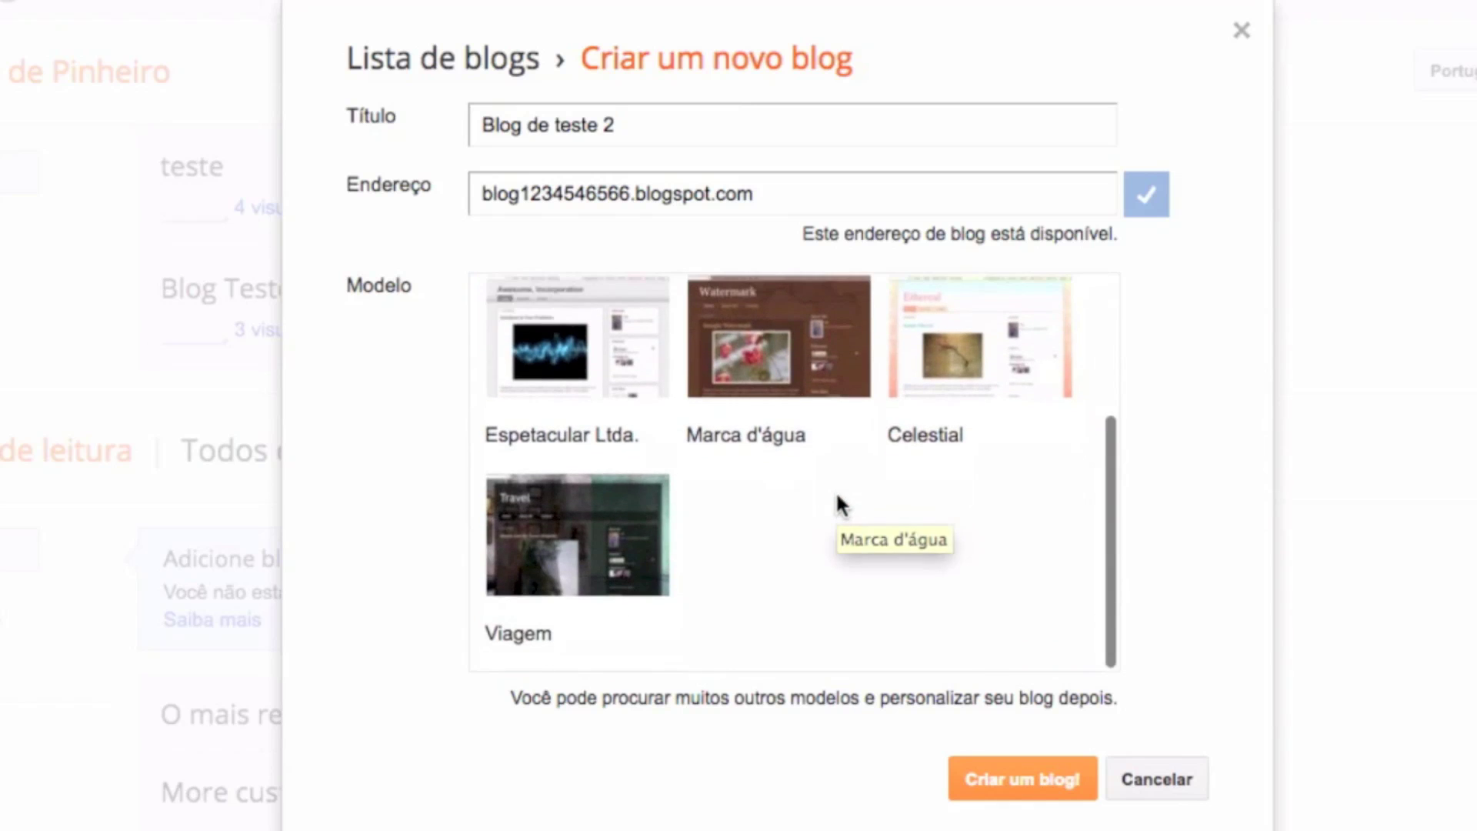
{"action": "scroll", "coordinate": [835, 491], "scroll_direction": "up", "scroll_amount": 3}
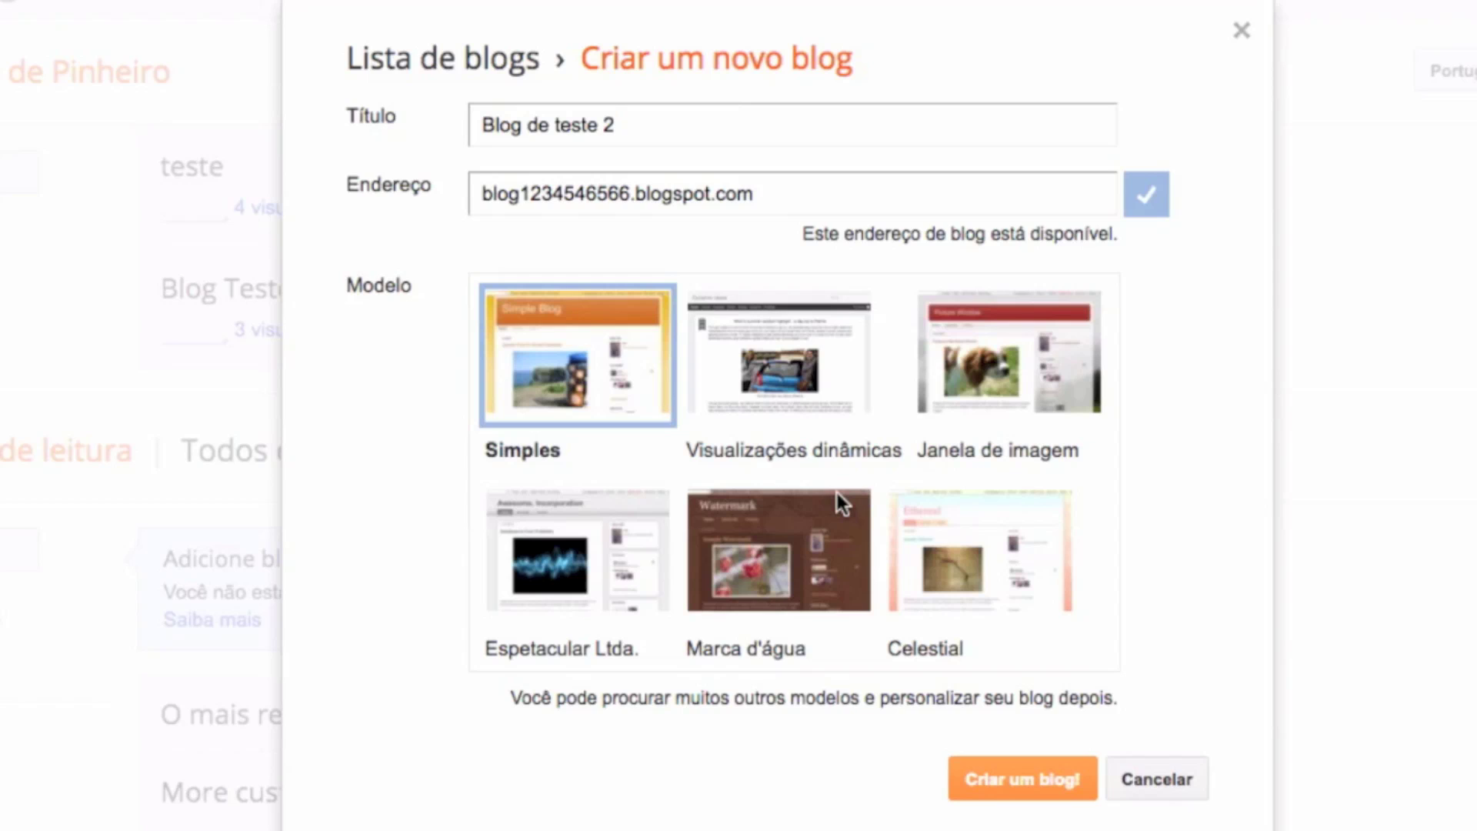
{"action": "left_click", "coordinate": [785, 376]}
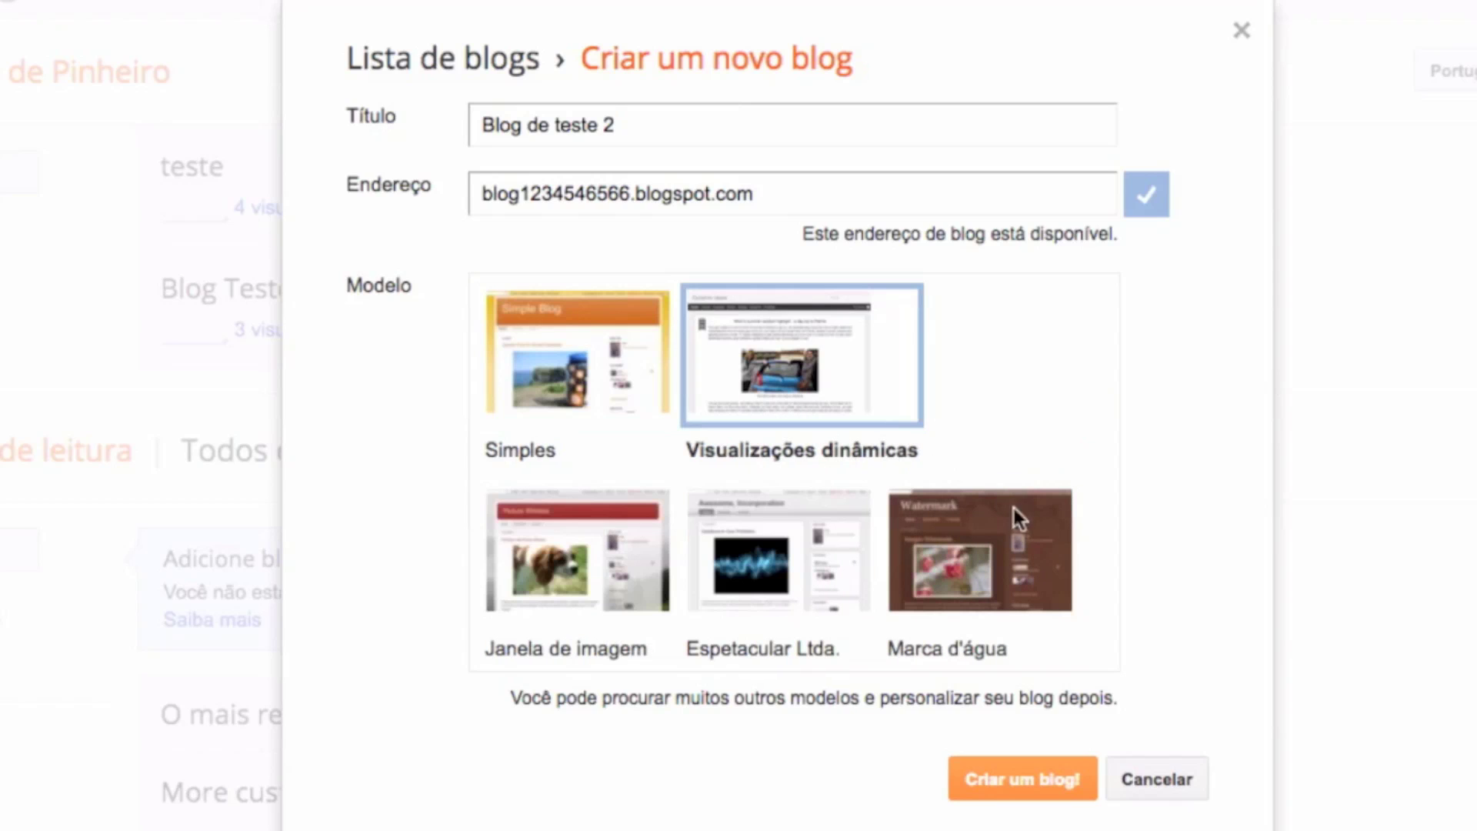
{"action": "left_click", "coordinate": [1029, 779]}
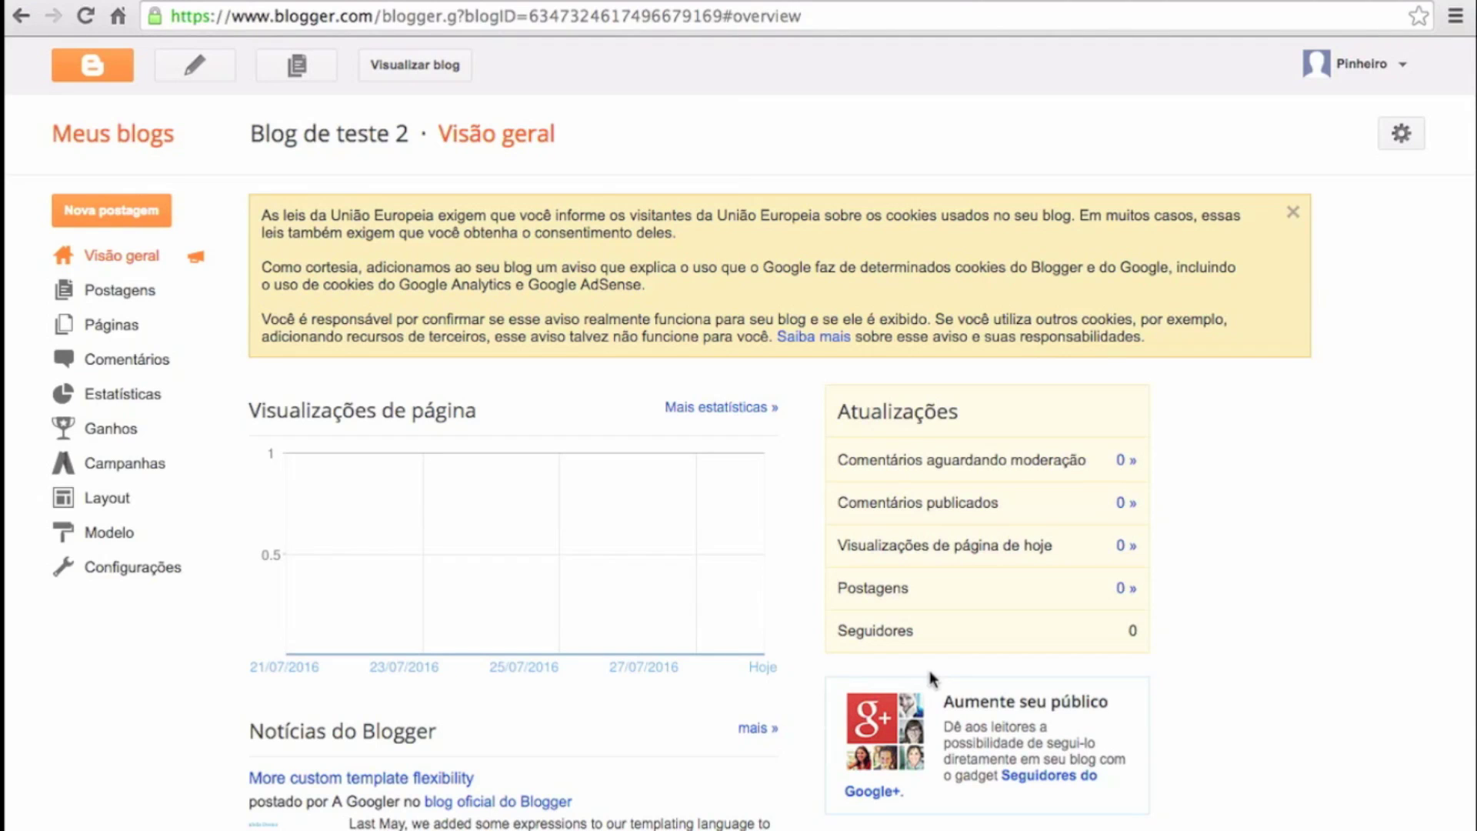
- Dismiss the European Union cookie notice and view the public blog before returning to the blog's overview
{"action": "left_click", "coordinate": [1294, 216]}
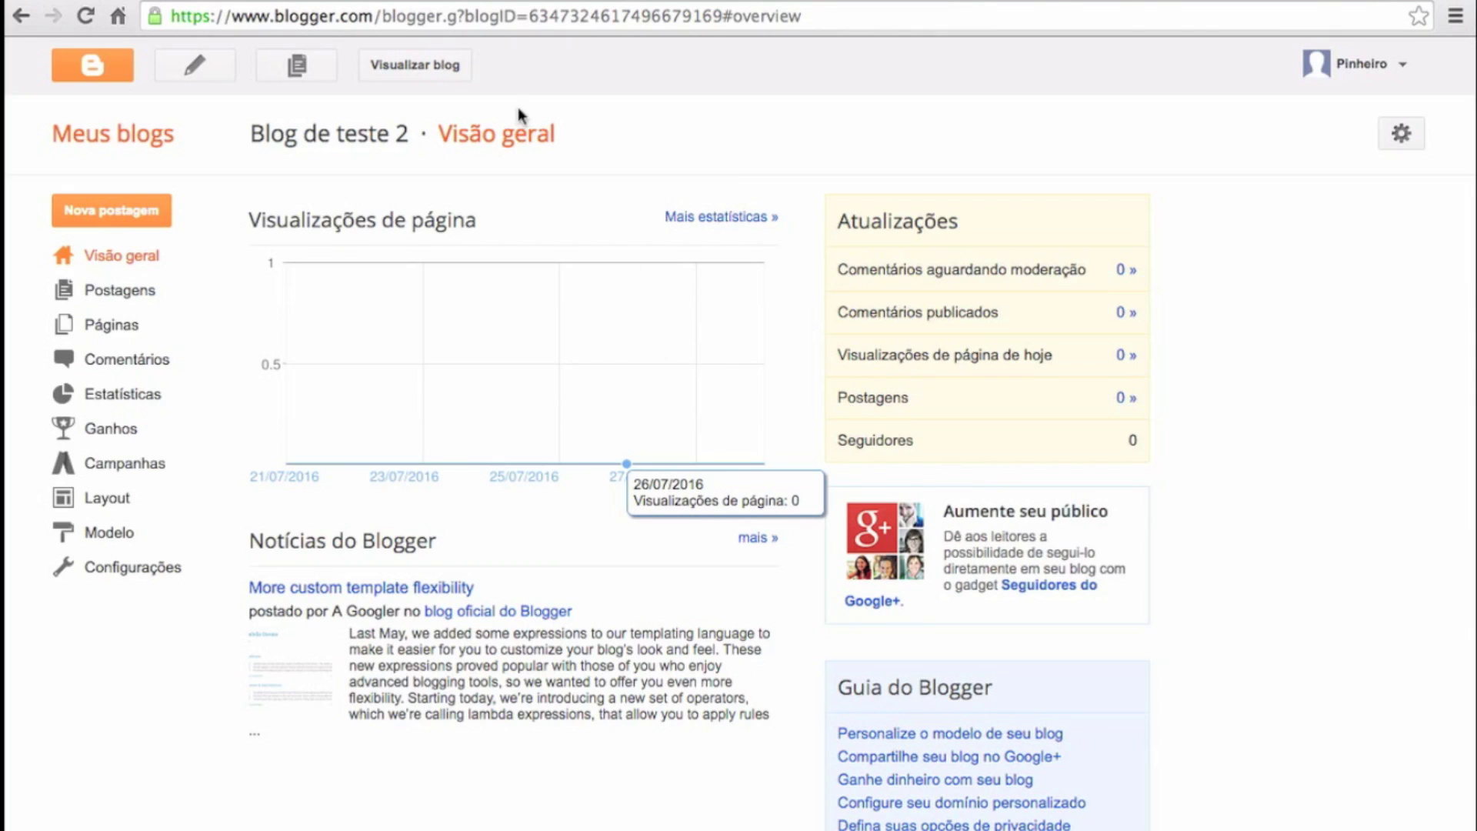
{"action": "left_click", "coordinate": [433, 73]}
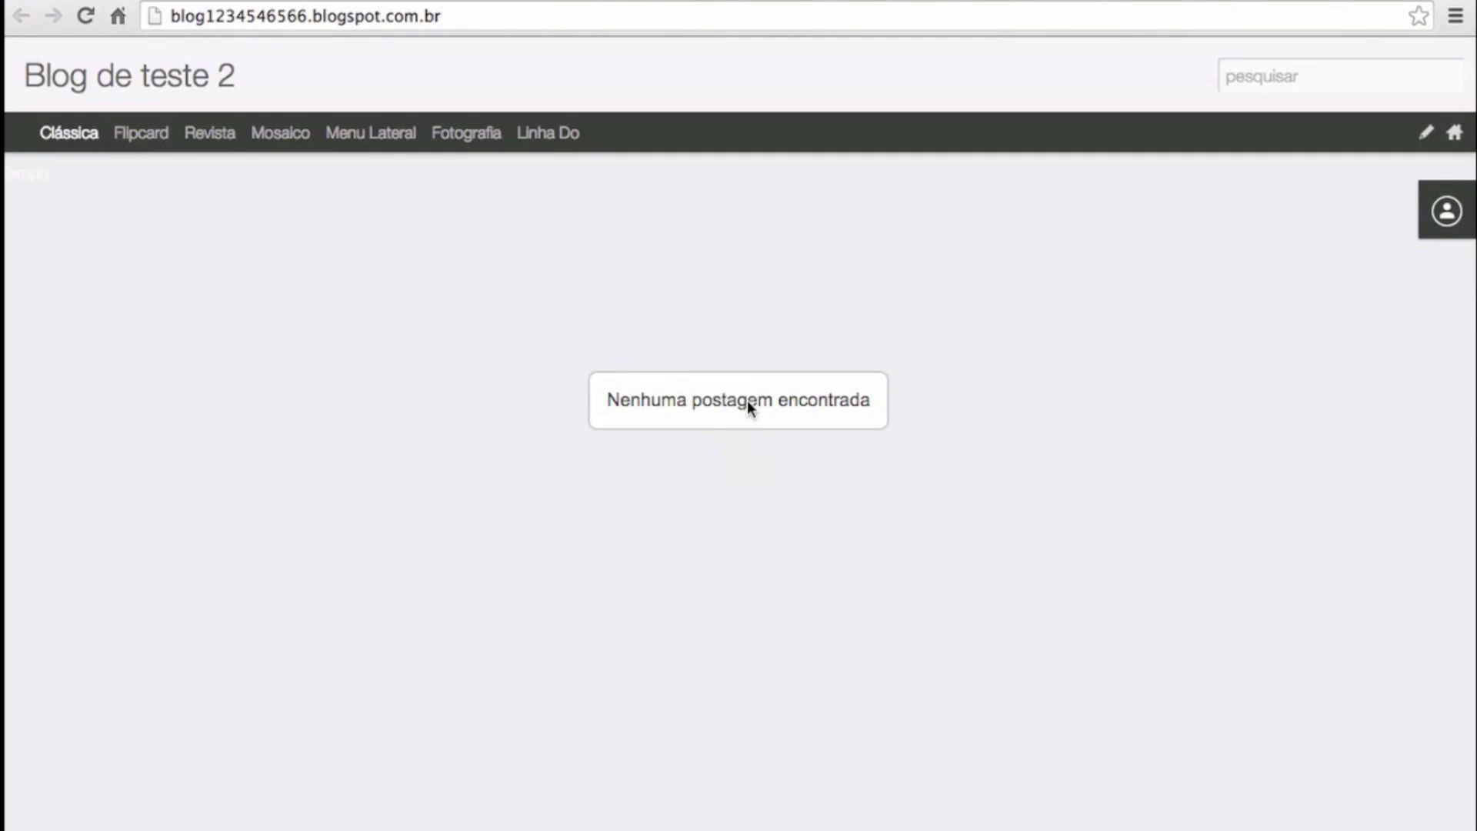
{"action": "left_click", "coordinate": [264, 4]}
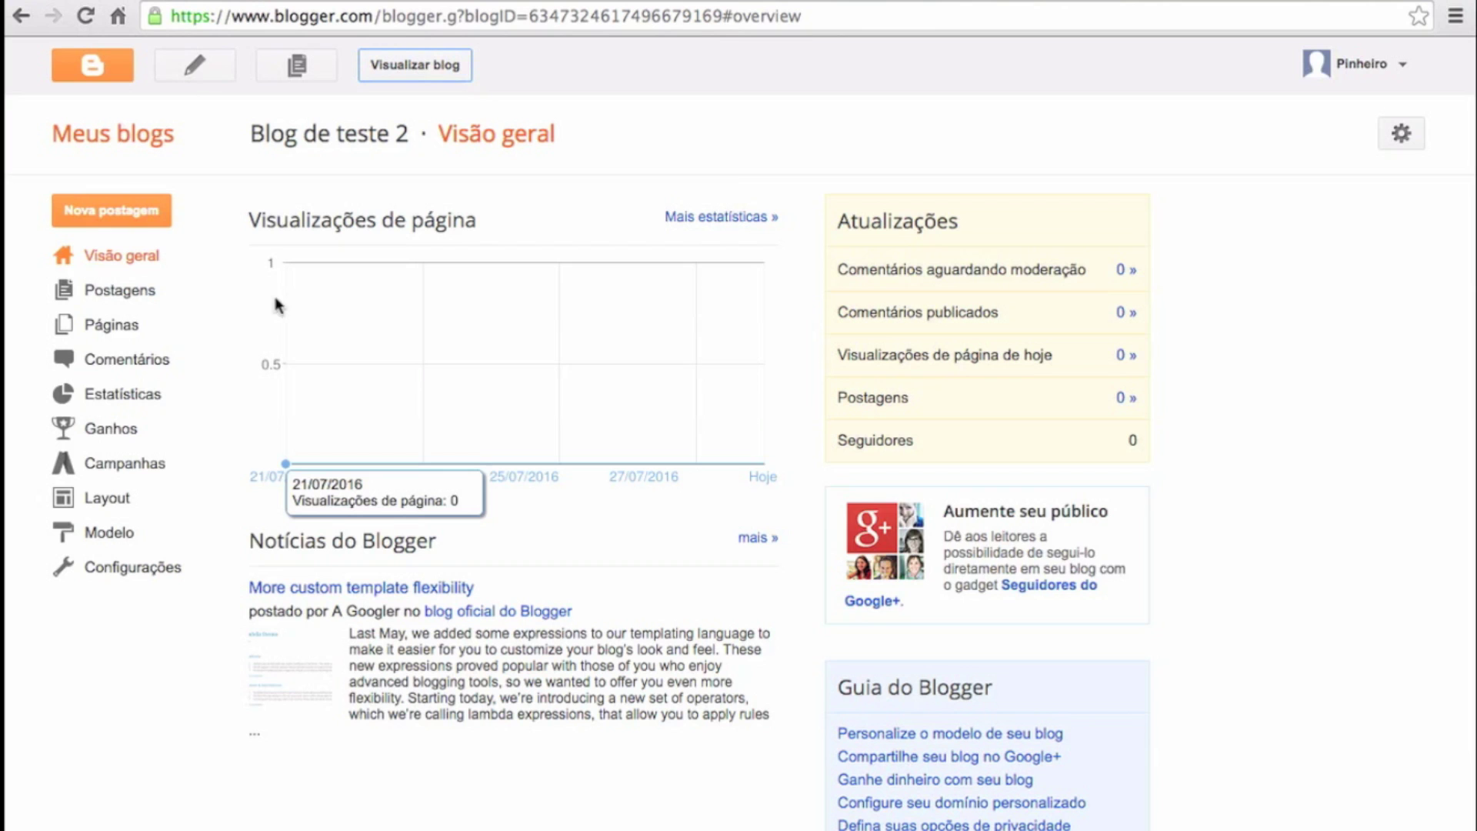
- Create a new post in Blog de teste 2 and write "ssdsdsdsdsdsdsd" as its body text
{"action": "left_click", "coordinate": [127, 206]}
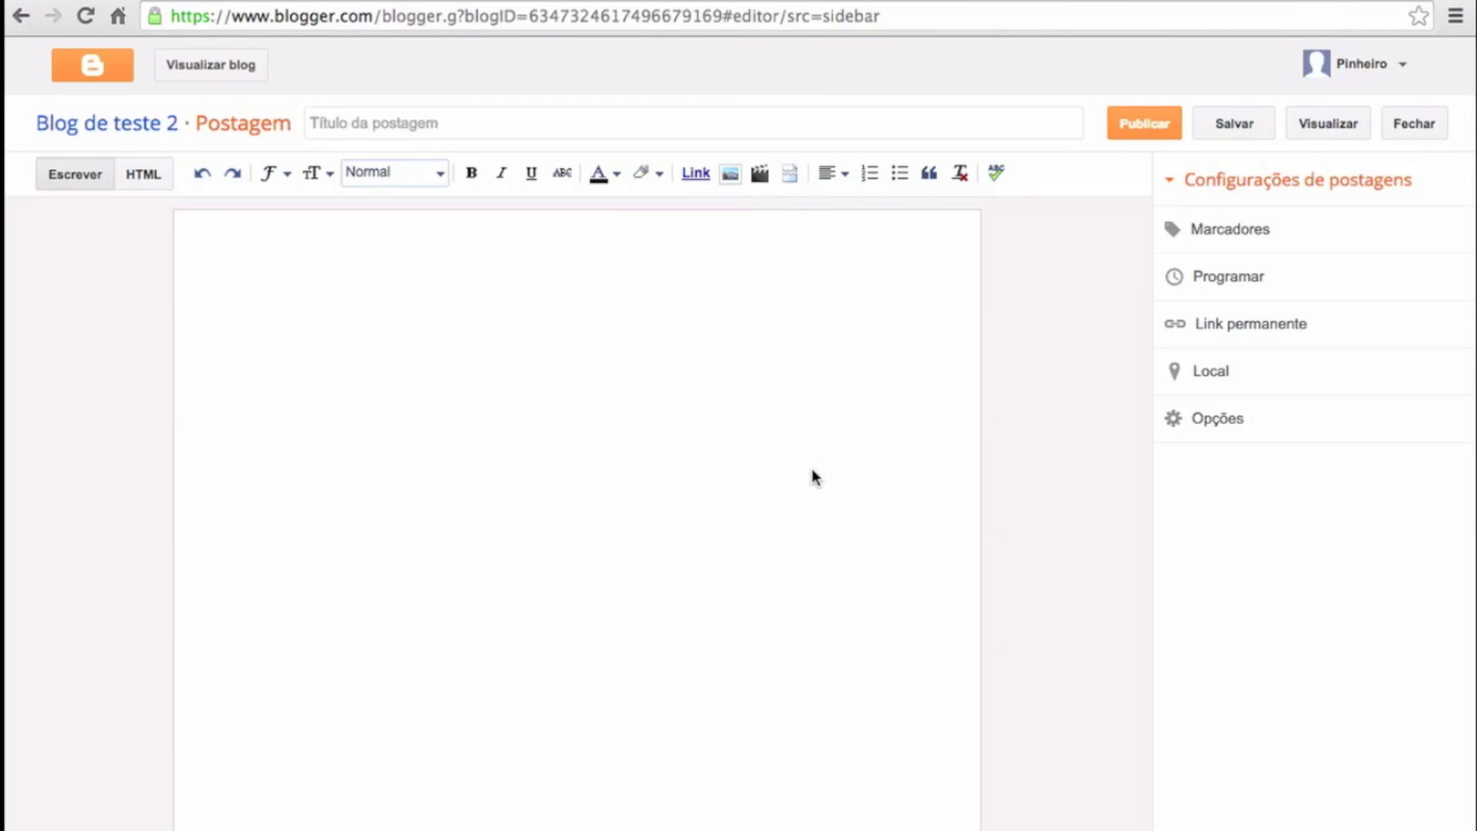
{"action": "left_click", "coordinate": [525, 294]}
{"action": "type", "text": "ssdsdsdsdsdsdsd"}
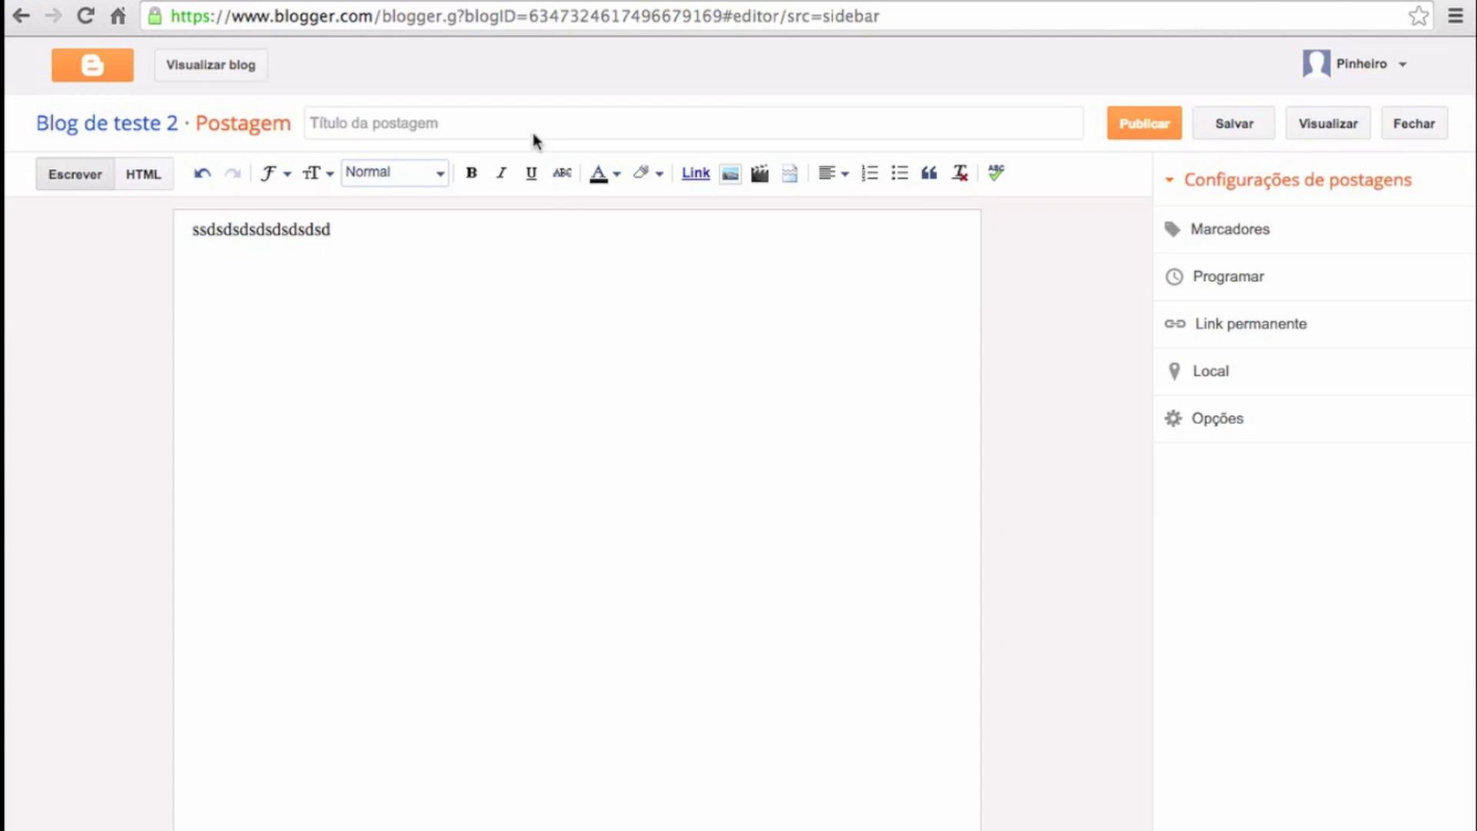
- Set the post's title to "POSTAGEM 1"
{"action": "left_click", "coordinate": [536, 129]}
{"action": "type", "text": "P"}
{"action": "key", "text": "BackSpace"}
{"action": "type", "text": "POSTAGEM 1"}
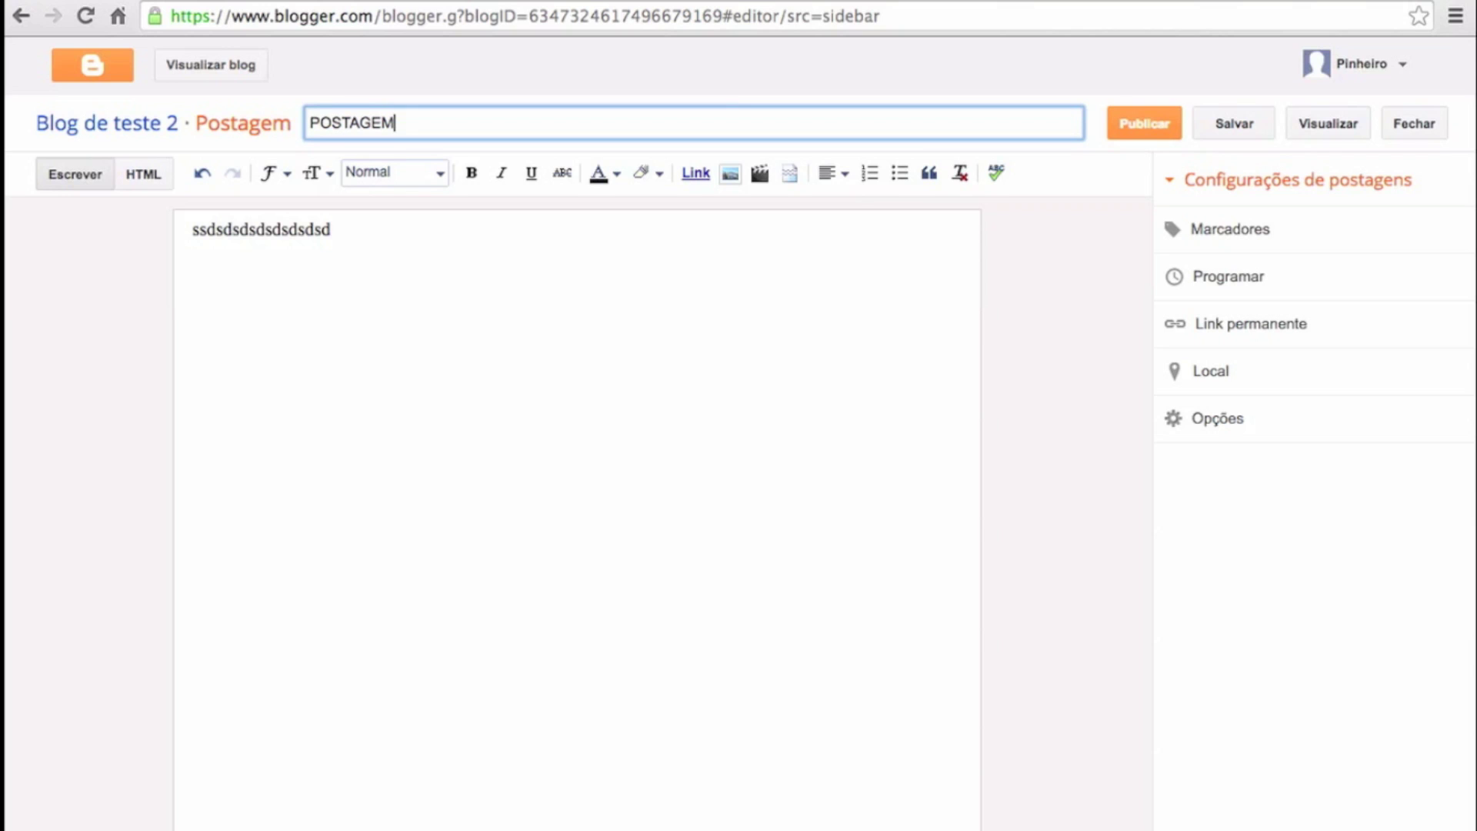
- Make the post's entire body text bold
{"action": "left_click_drag", "start_coordinate": [368, 239], "coordinate": [209, 231]}
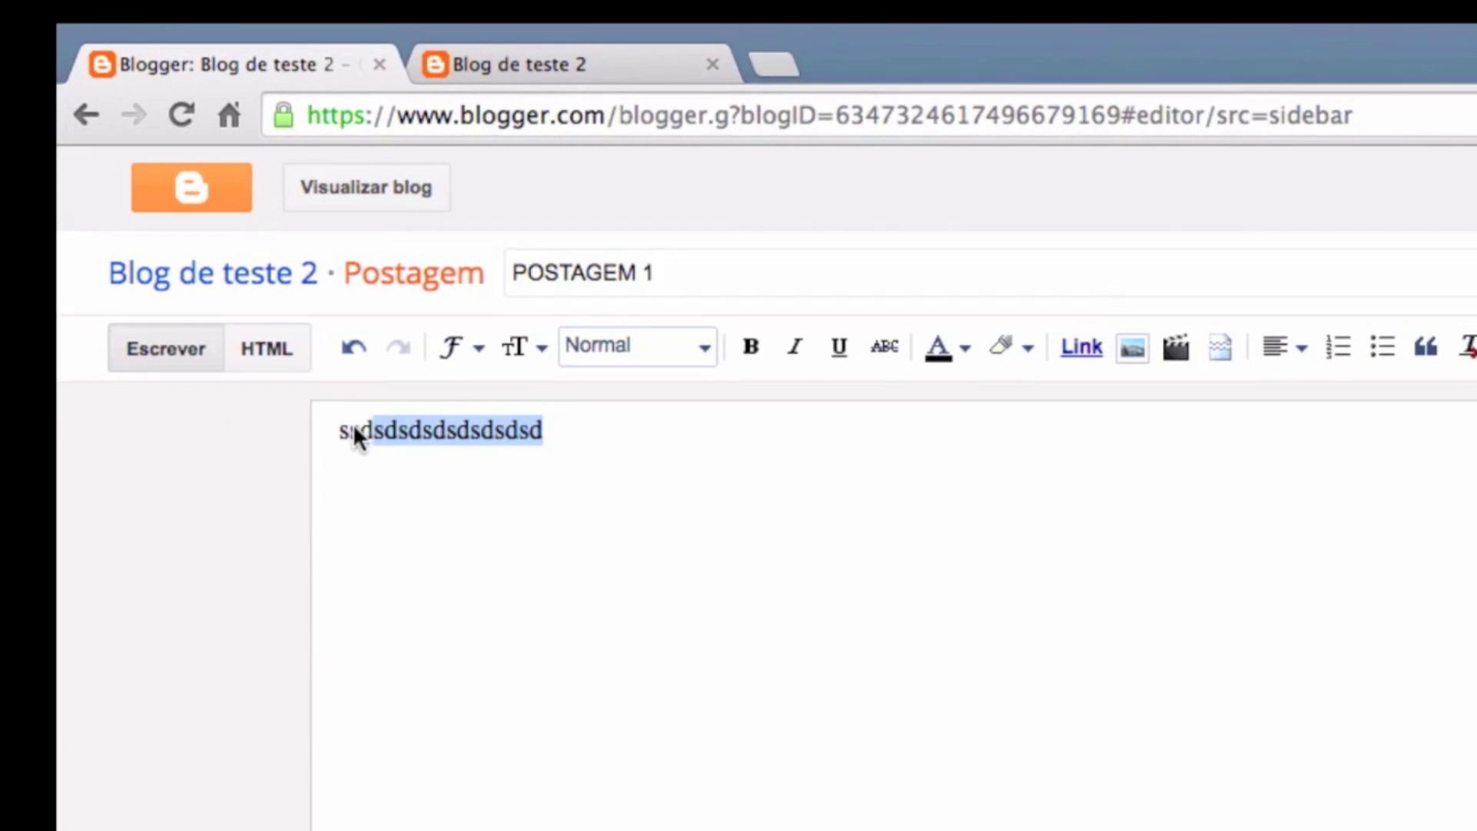
{"action": "left_click", "coordinate": [747, 348]}
{"action": "left_click", "coordinate": [676, 447]}
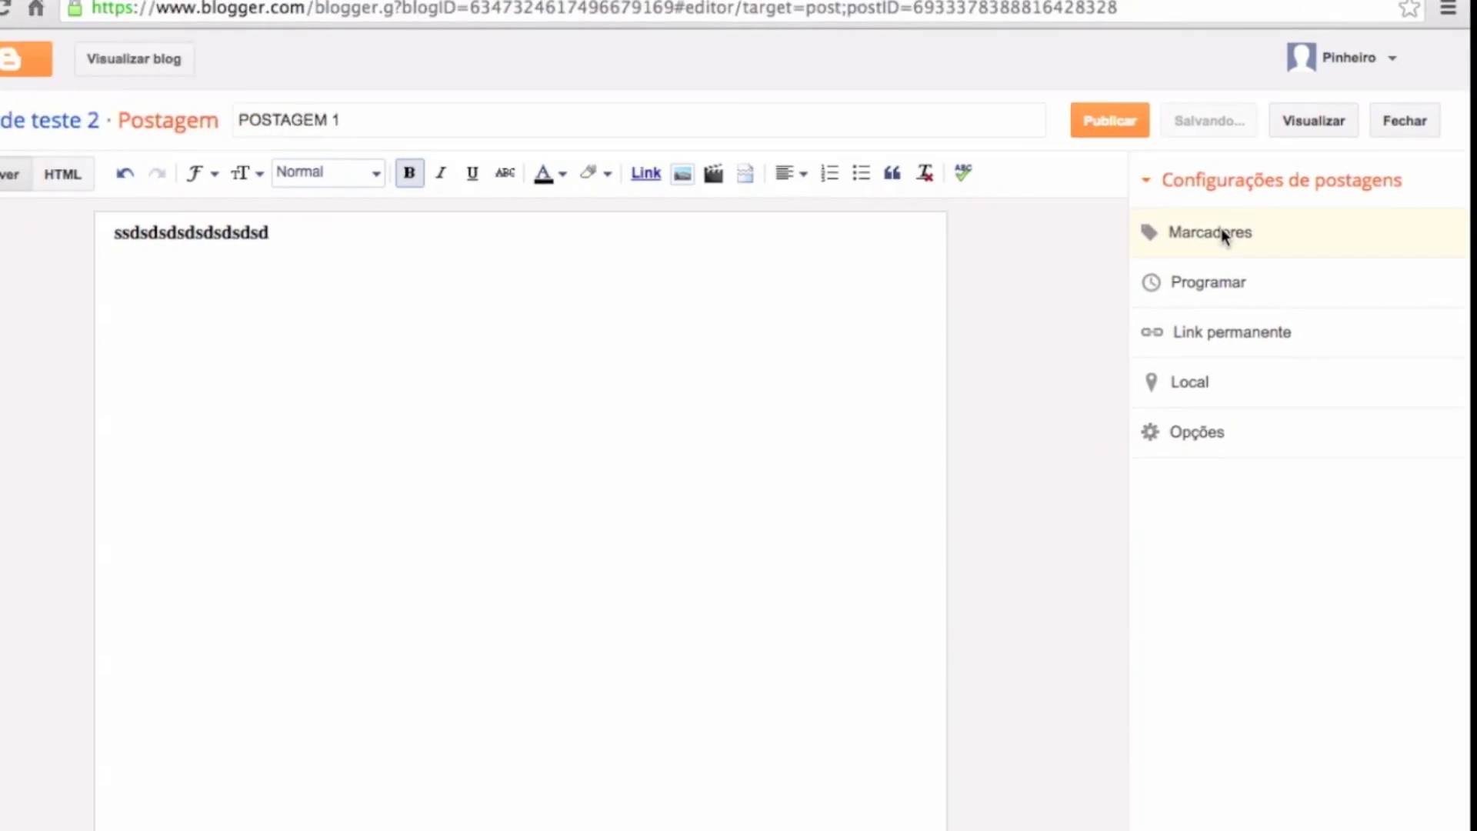
- Add the labels "TESTE; educação;" to the post and confirm them
{"action": "left_click", "coordinate": [1220, 231]}
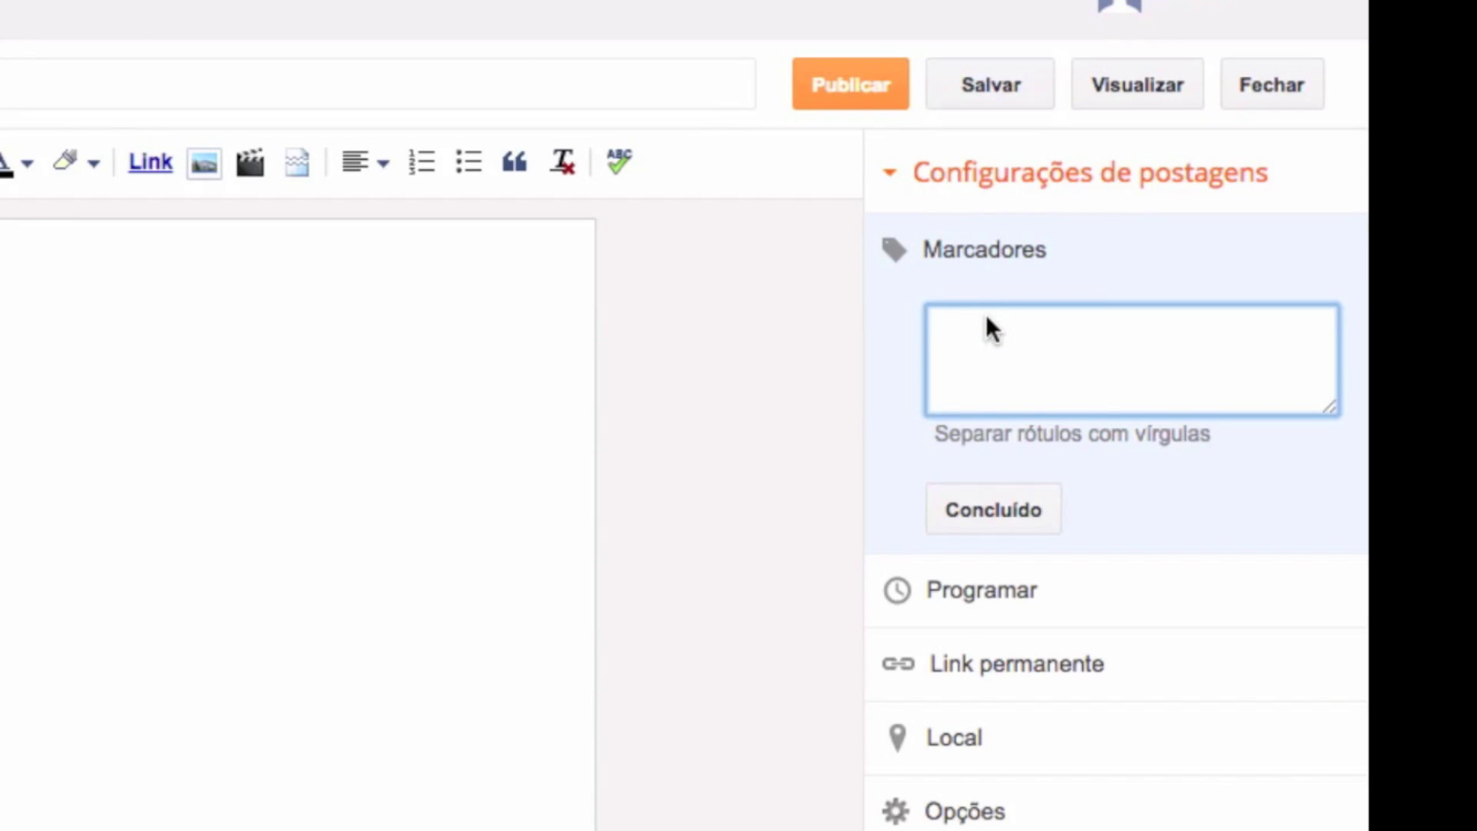
{"action": "type", "text": "TESTE; educação"}
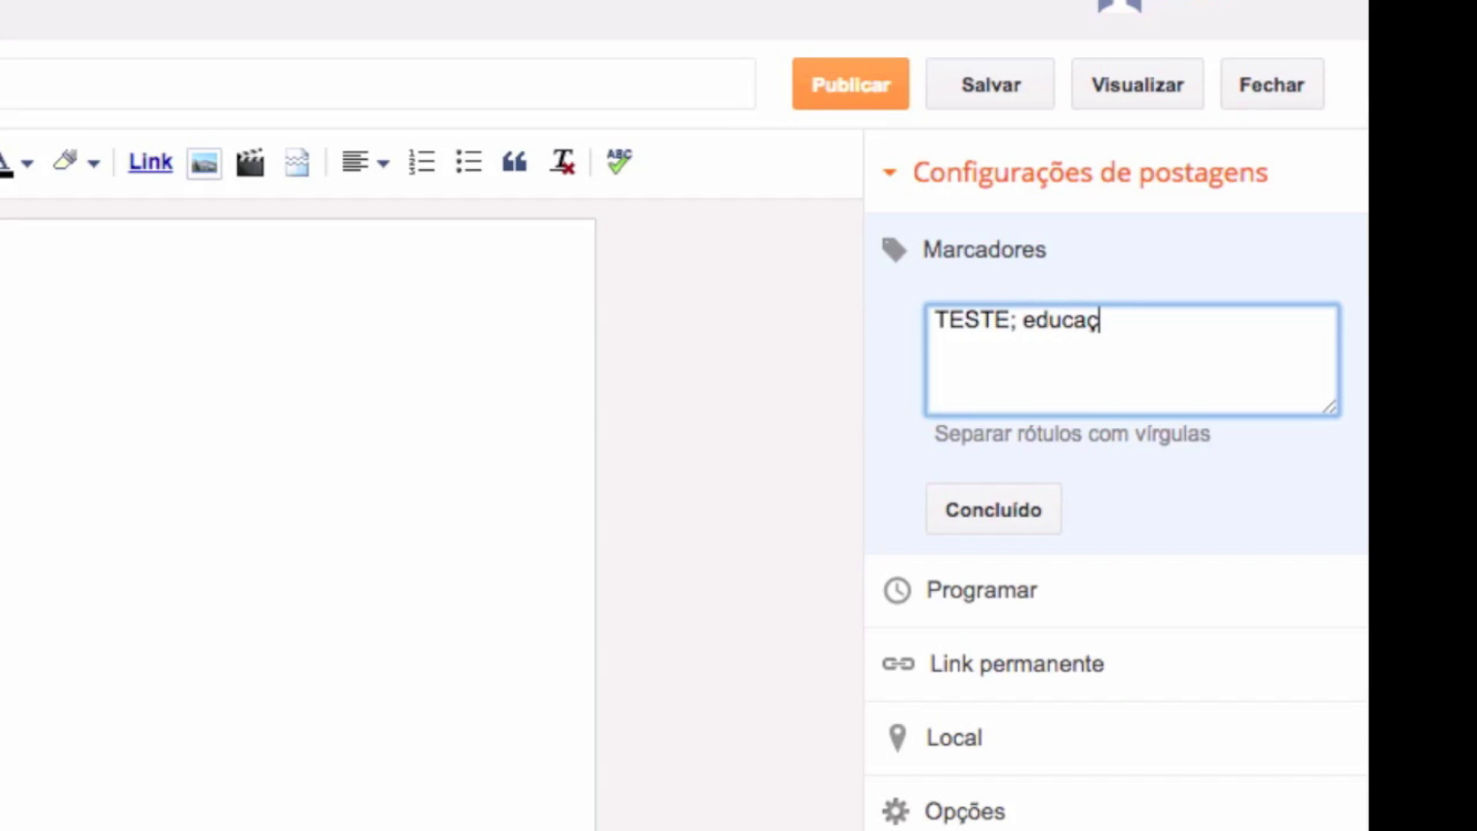
{"action": "type", "text": ";"}
{"action": "left_click", "coordinate": [976, 511]}
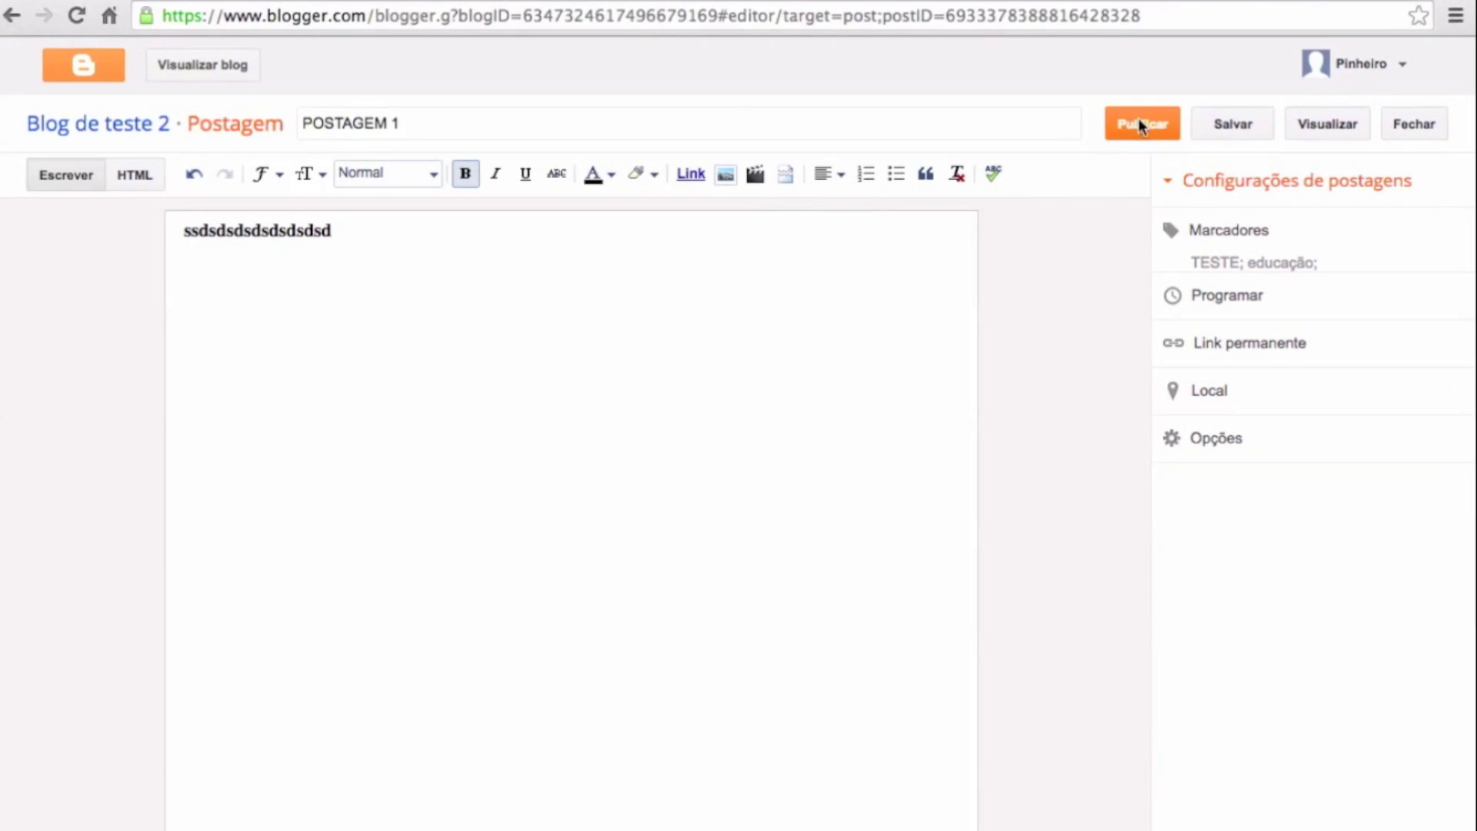
- Publish the post POSTAGEM 1 and view it on the public blog
{"action": "left_click", "coordinate": [1139, 123]}
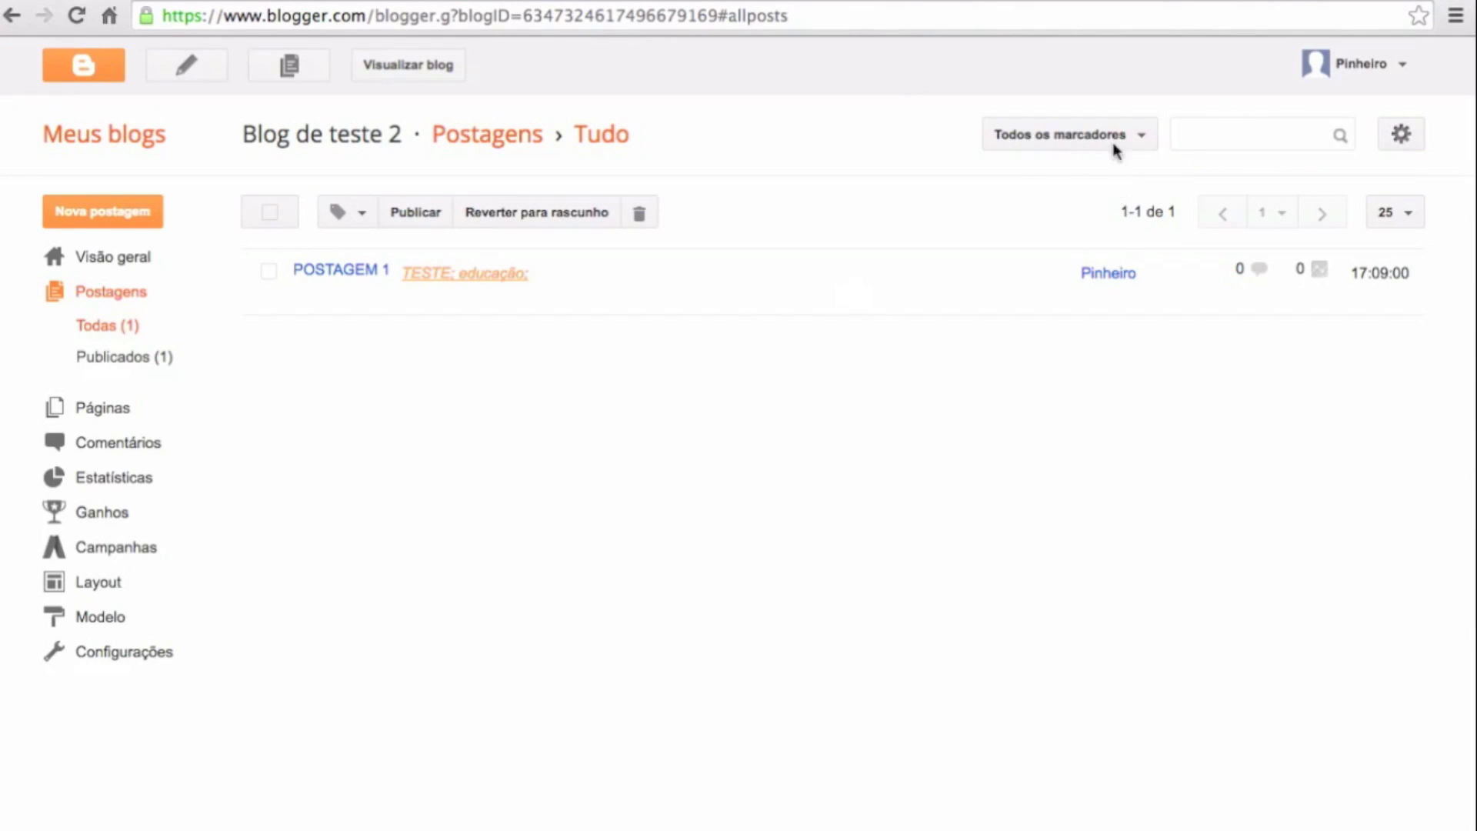
{"action": "left_click", "coordinate": [367, 65]}
{"action": "left_click", "coordinate": [358, 16]}
{"action": "key", "text": "Return"}
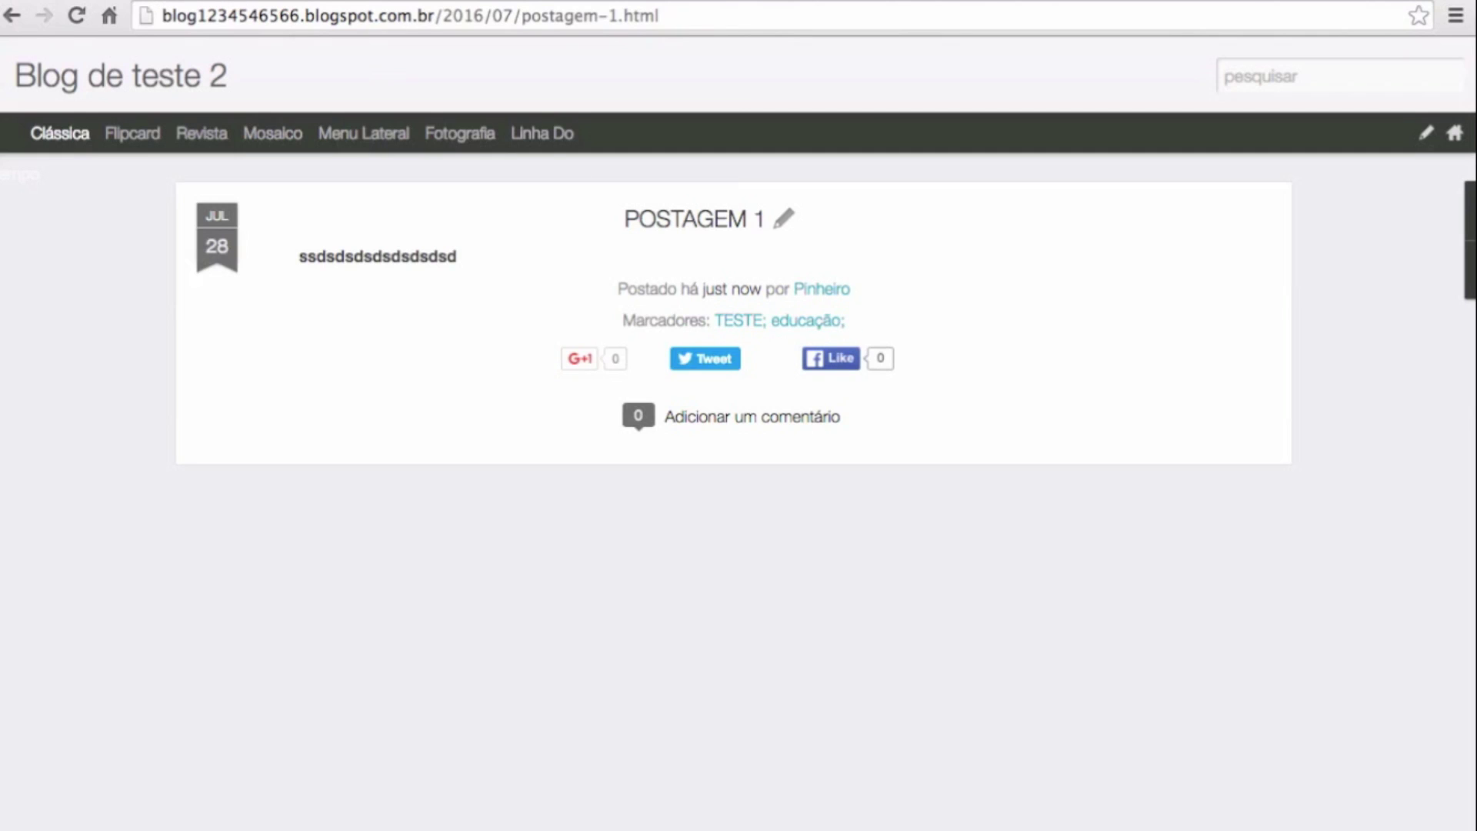
- Check the Blogger post list, return to the public blog page and open the editor from its header
{"action": "key", "text": "ctrl+Tab"}
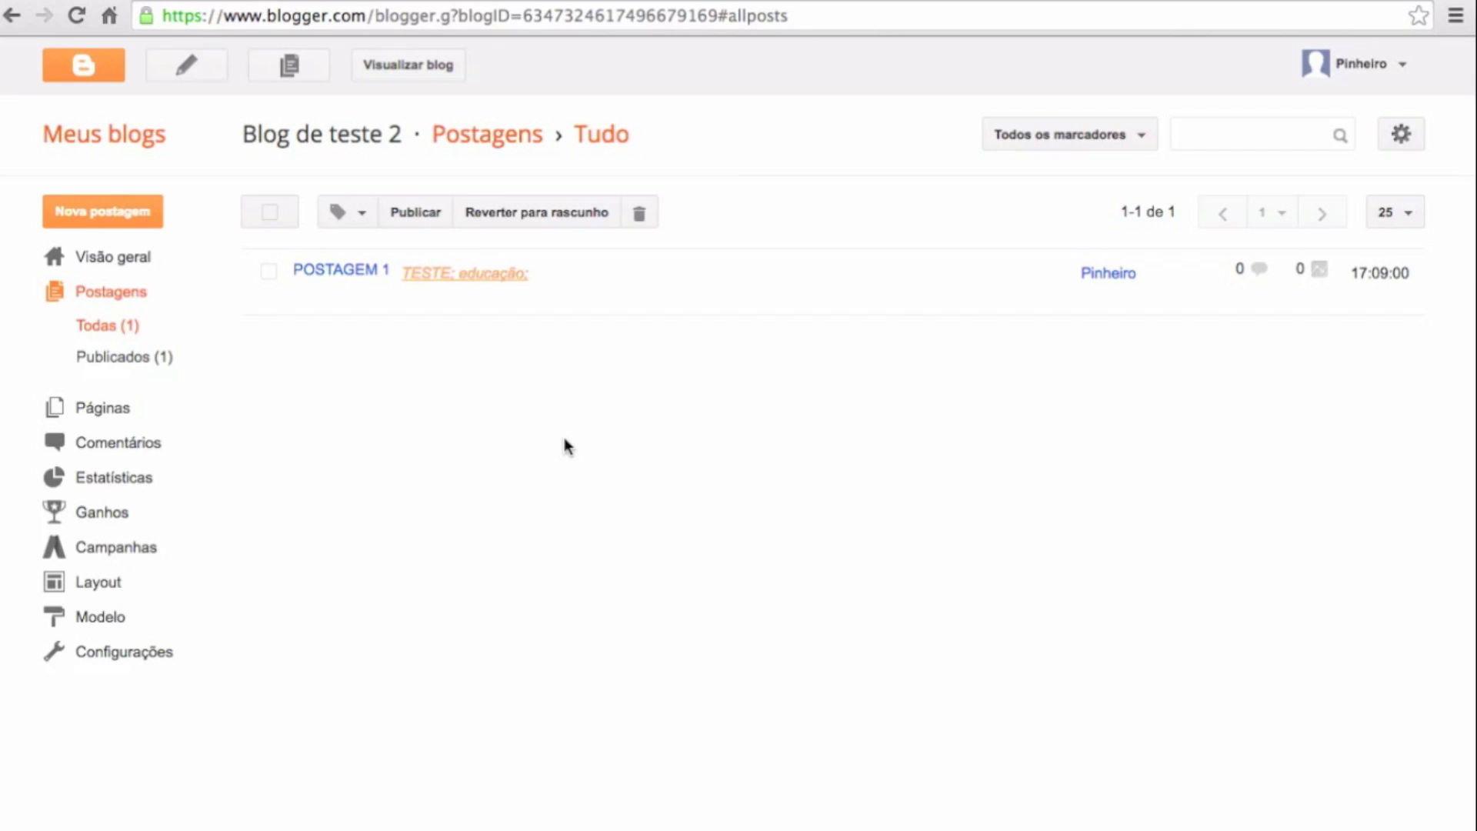
{"action": "key", "text": "ctrl+Tab"}
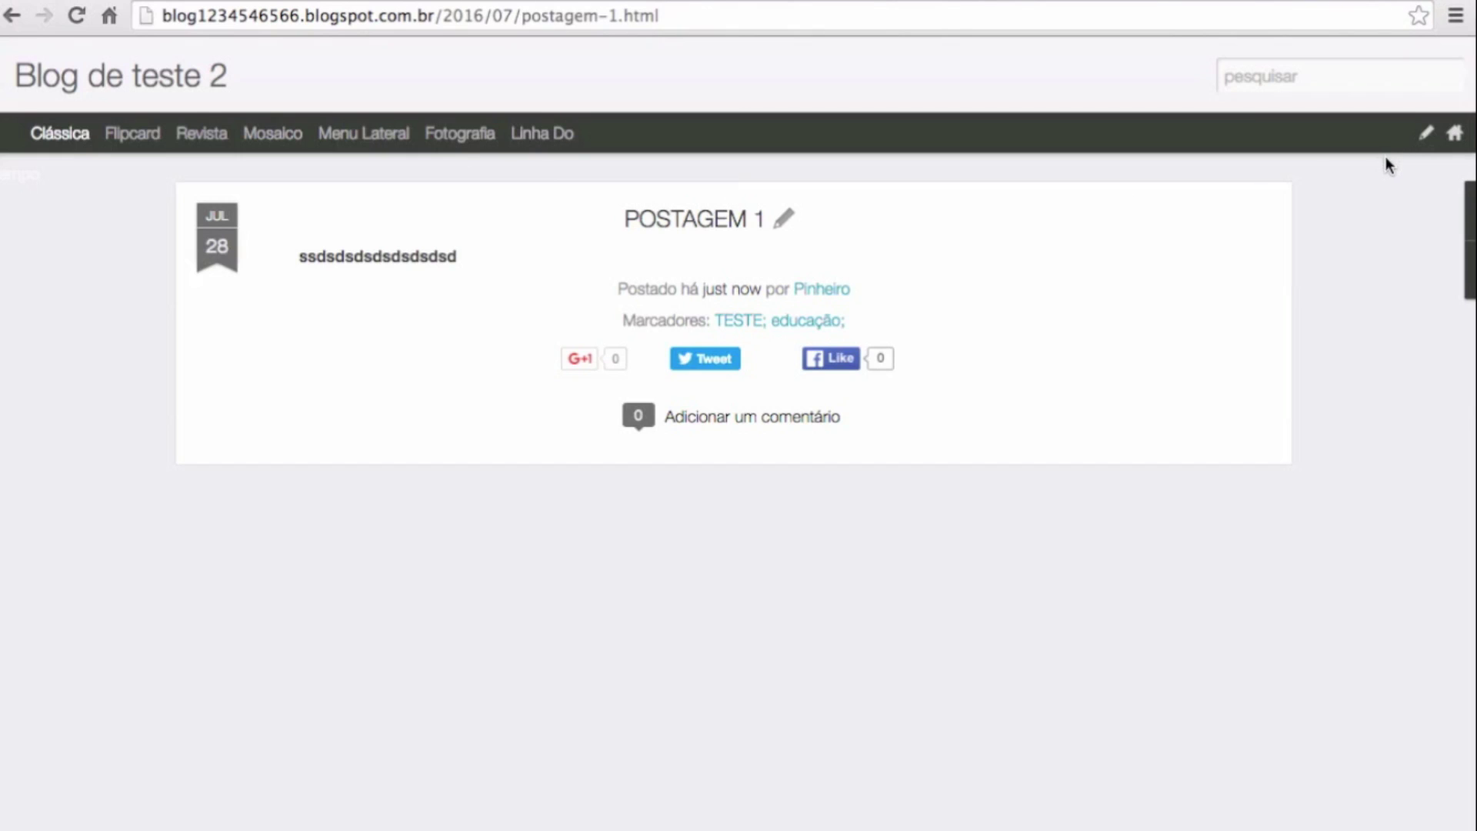
{"action": "left_click", "coordinate": [1424, 134]}
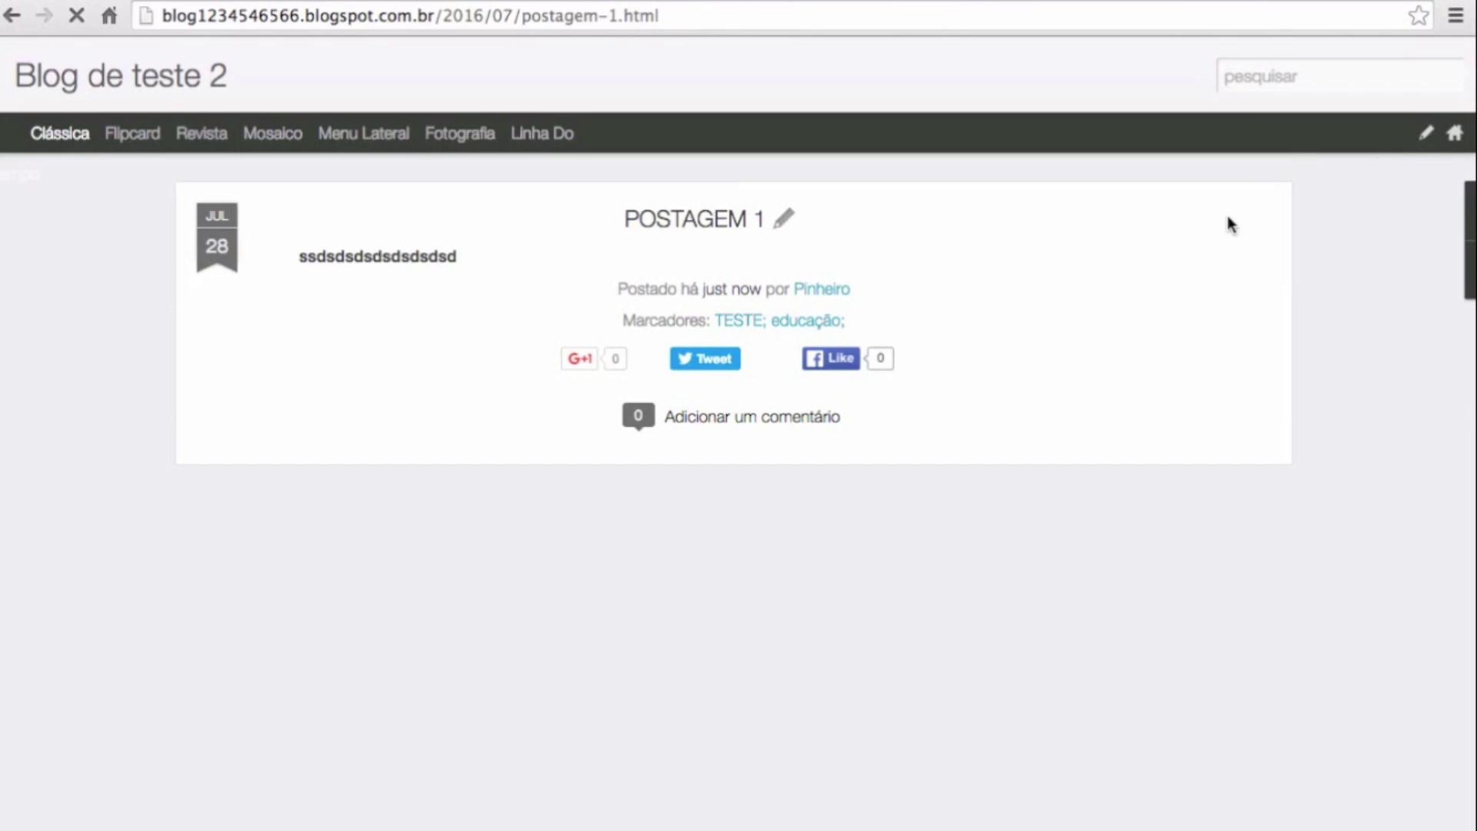